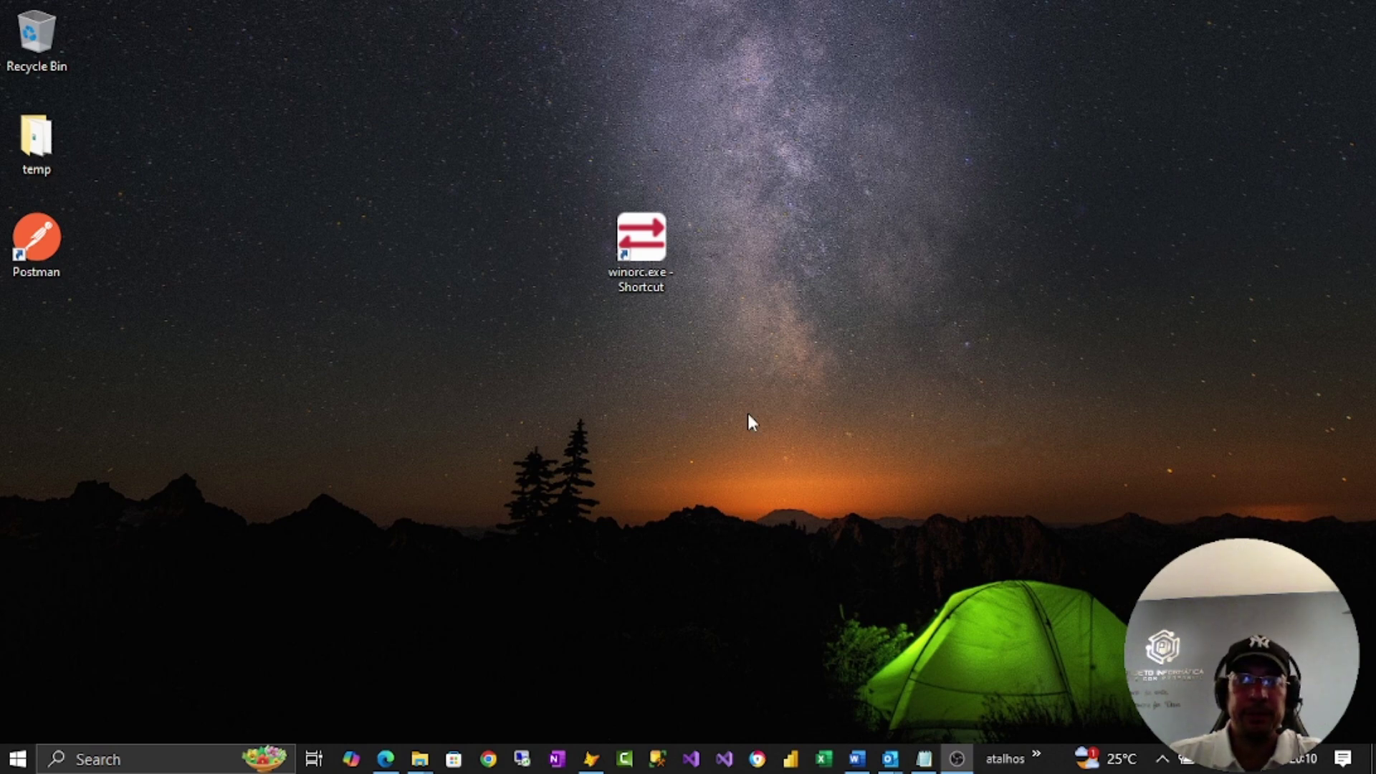
Launch the winorc.exe shortcut from the desktop and log in with the operator's password
double_click(642, 240)
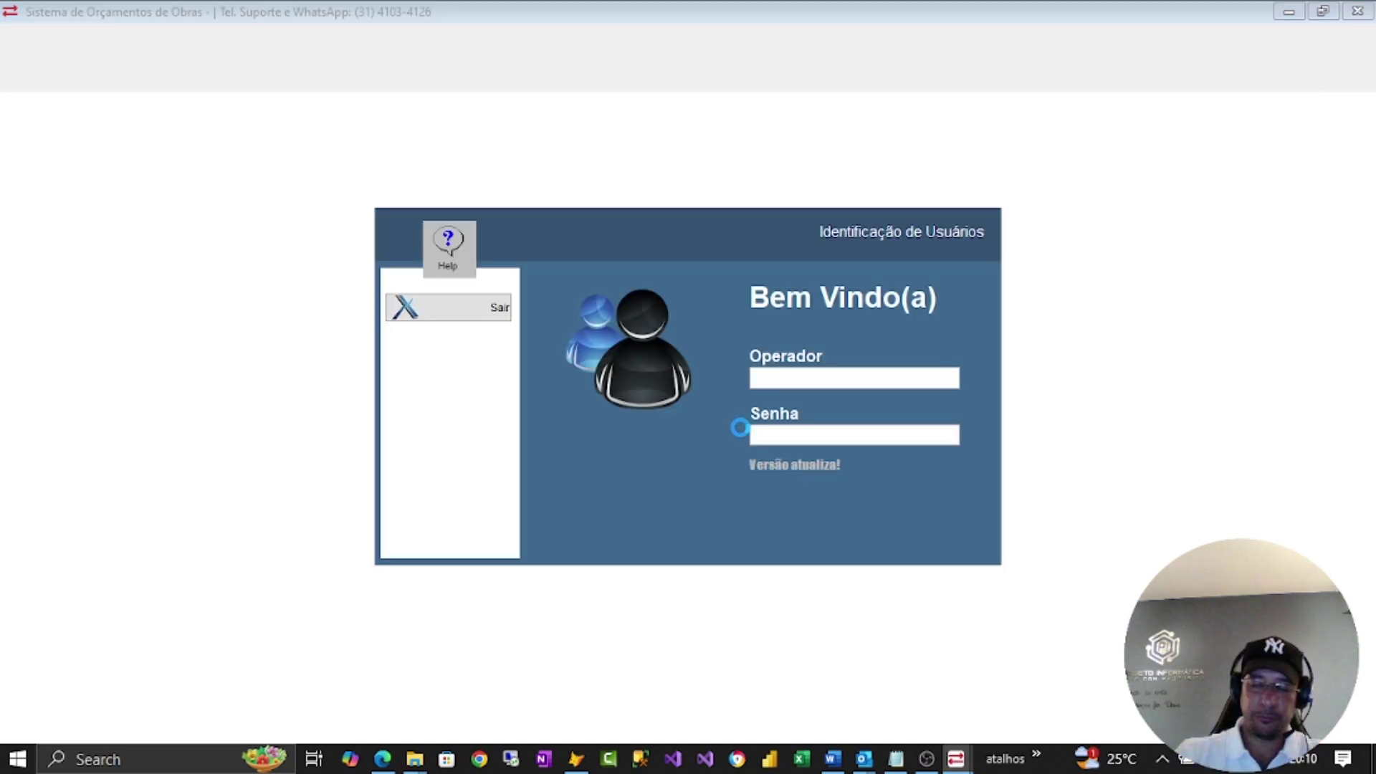
text(*****)
key(Return)
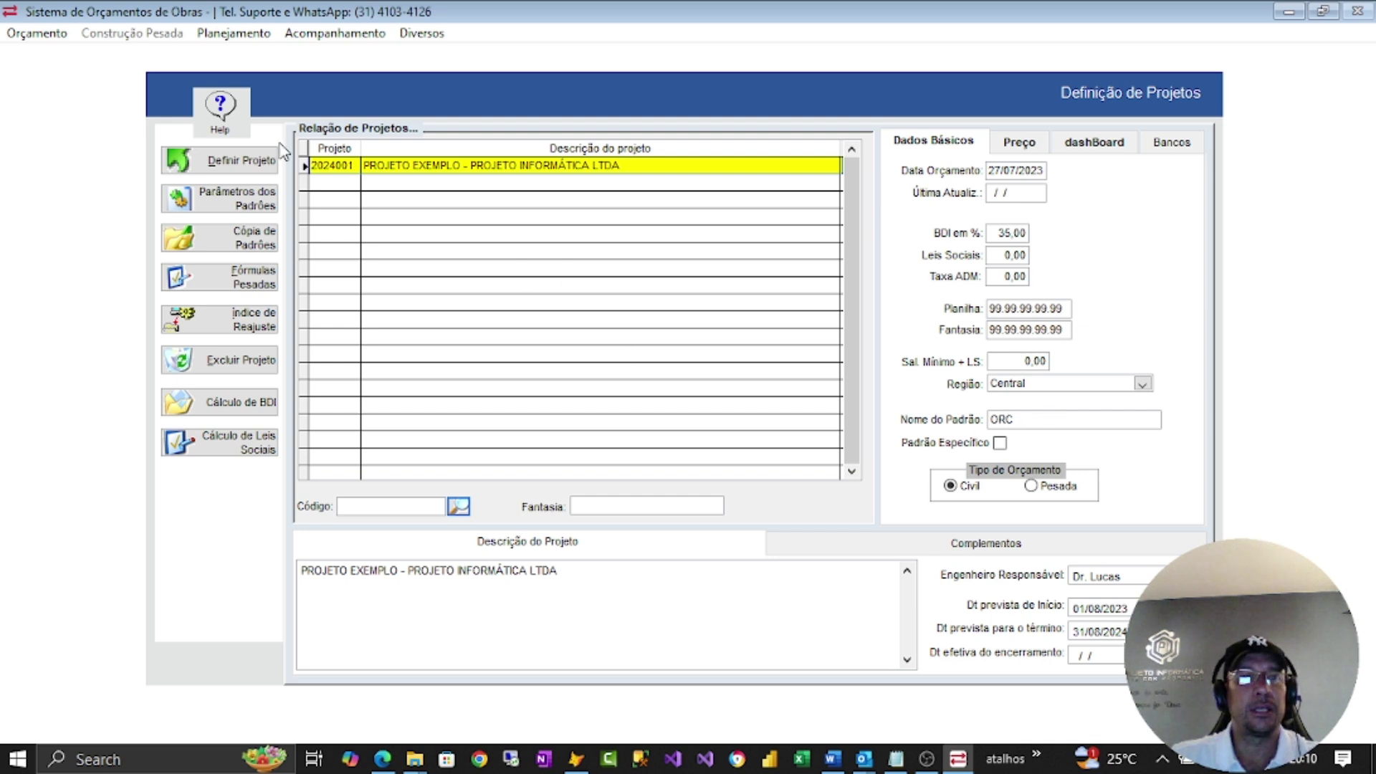
Open project 2024001 and bring up the SINAPI database import form
click(332, 166)
click(256, 170)
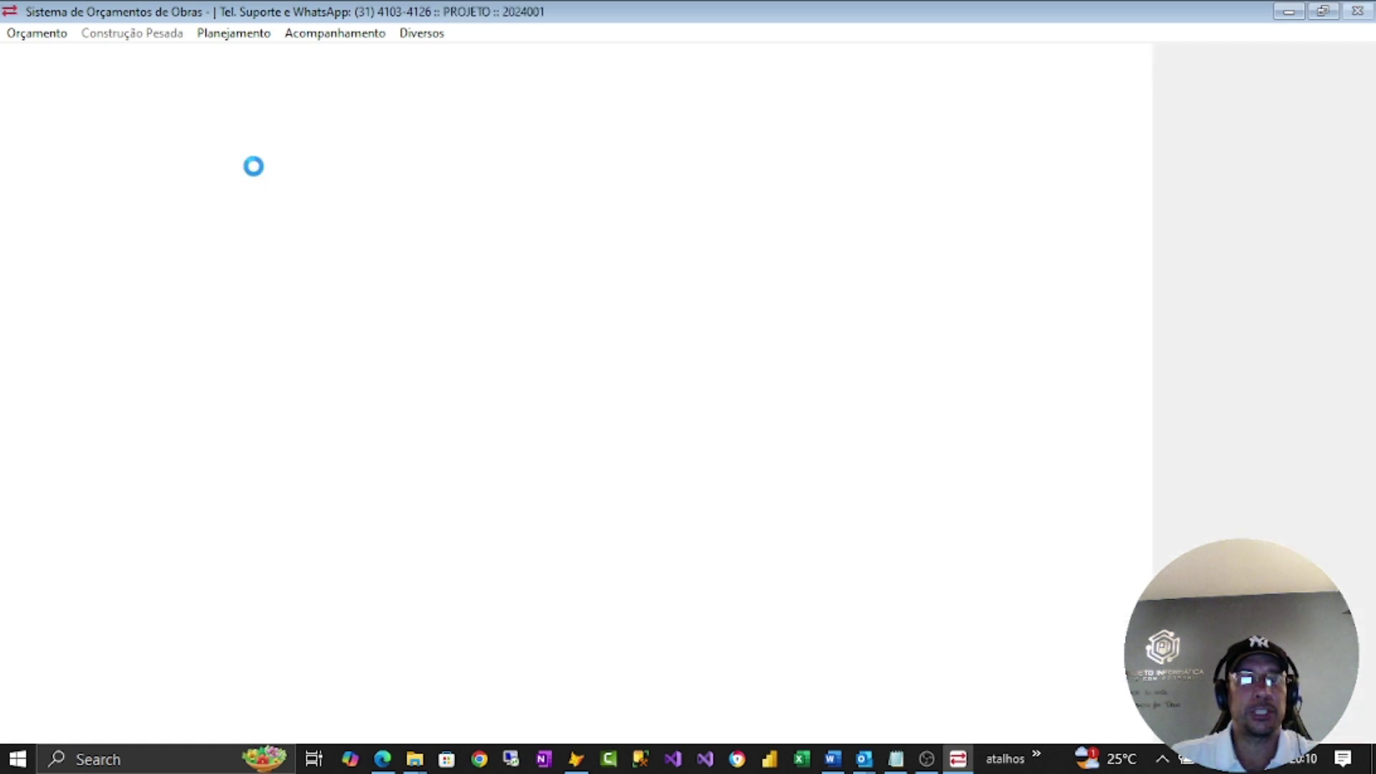
click(36, 33)
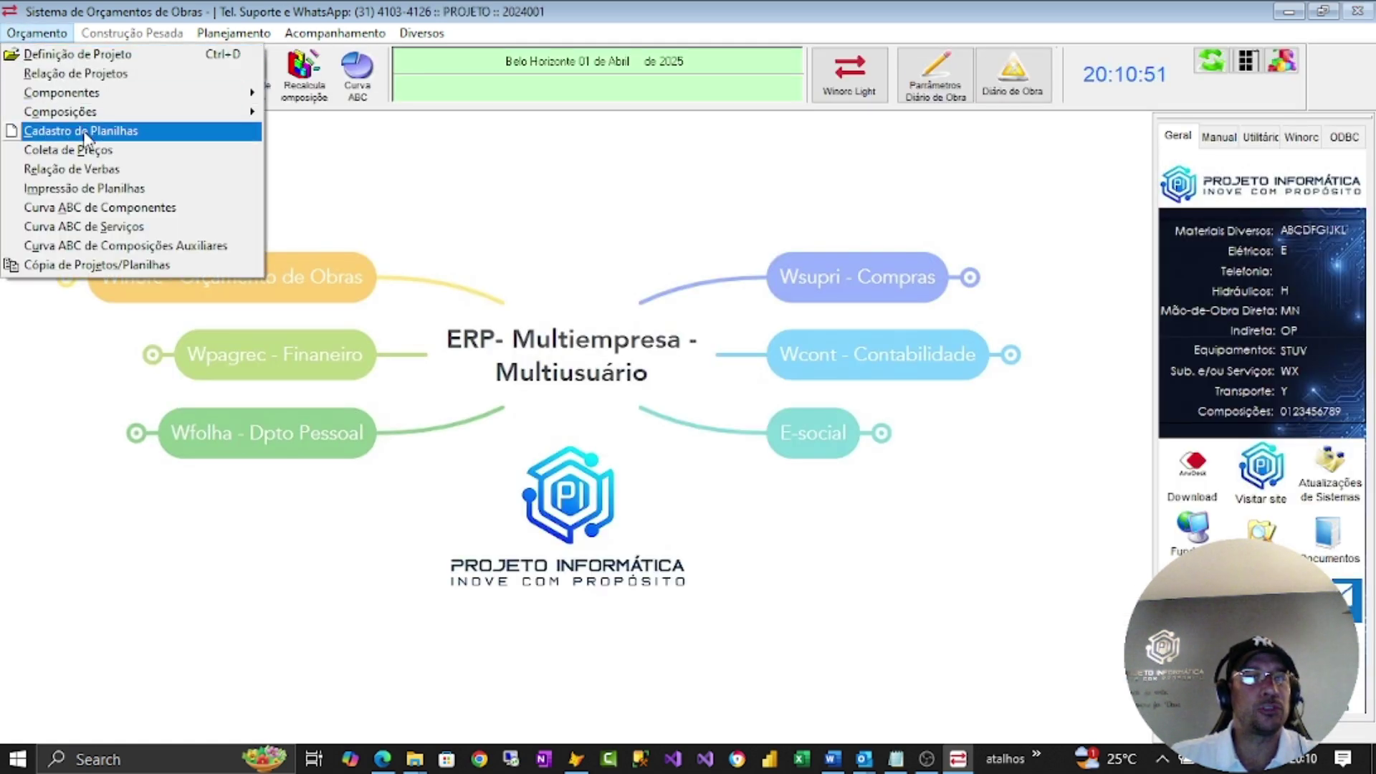
mouse_move(93, 114)
click(373, 331)
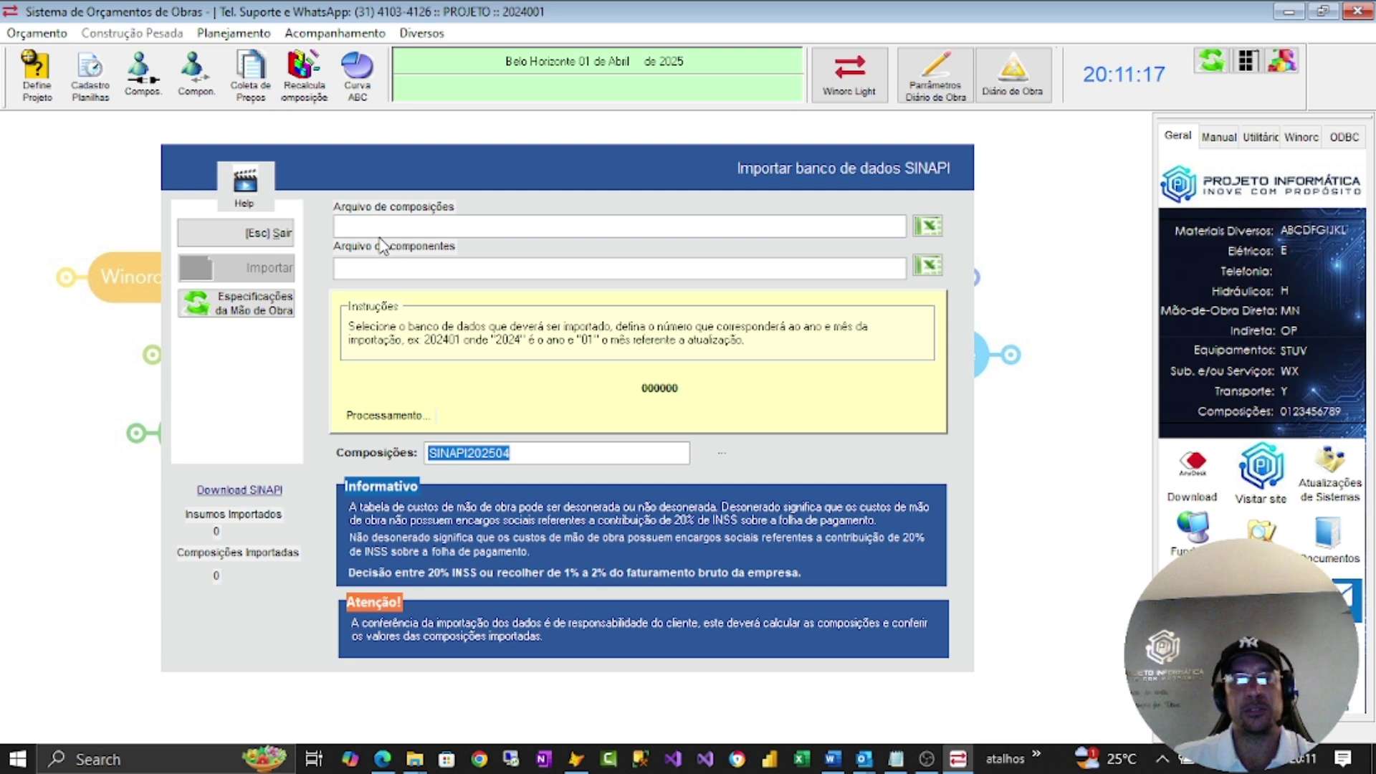
Choose SINAPI_Custo_Ref_Composicoes_Analitico_MG_202412_NaoDesonerado.xlsx from E:\transferencia\bancos\sinapi\202412 as the compositions file
click(928, 227)
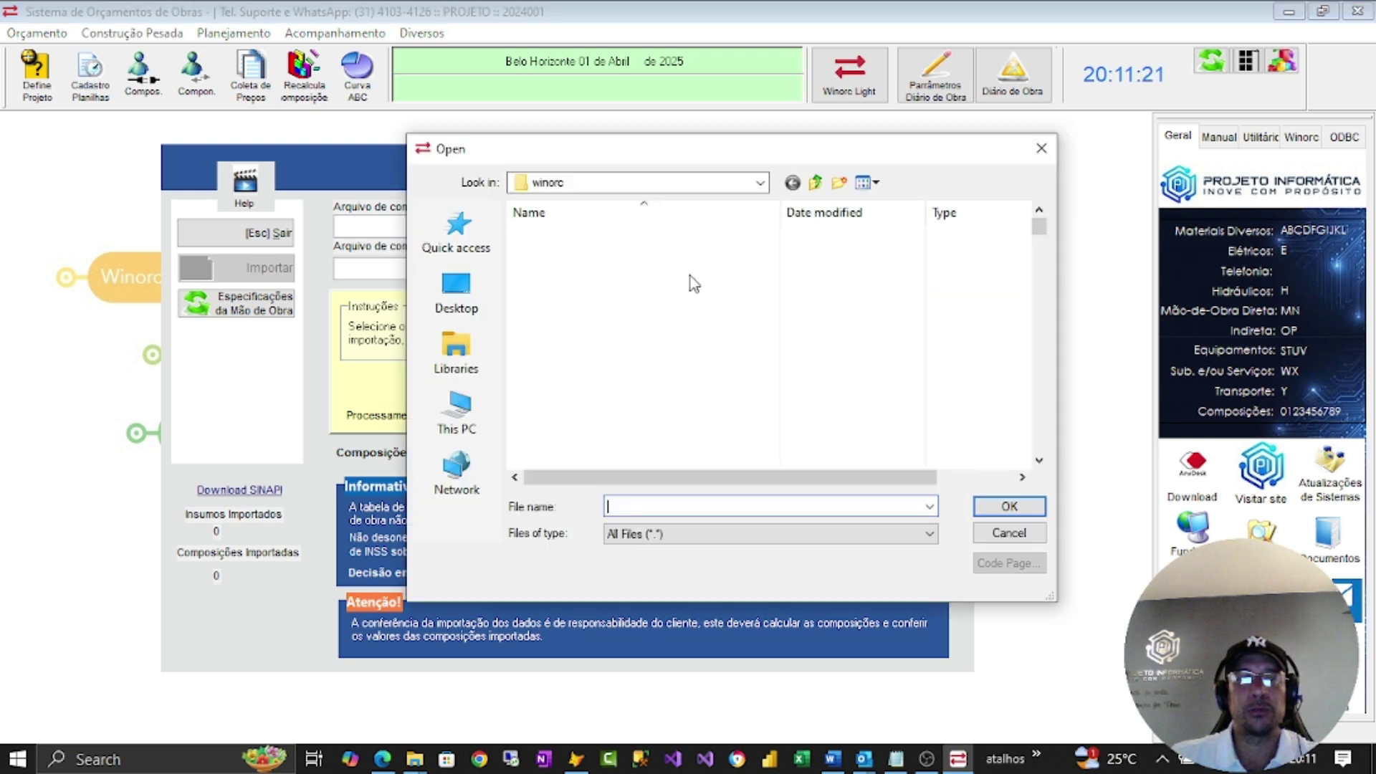
click(461, 443)
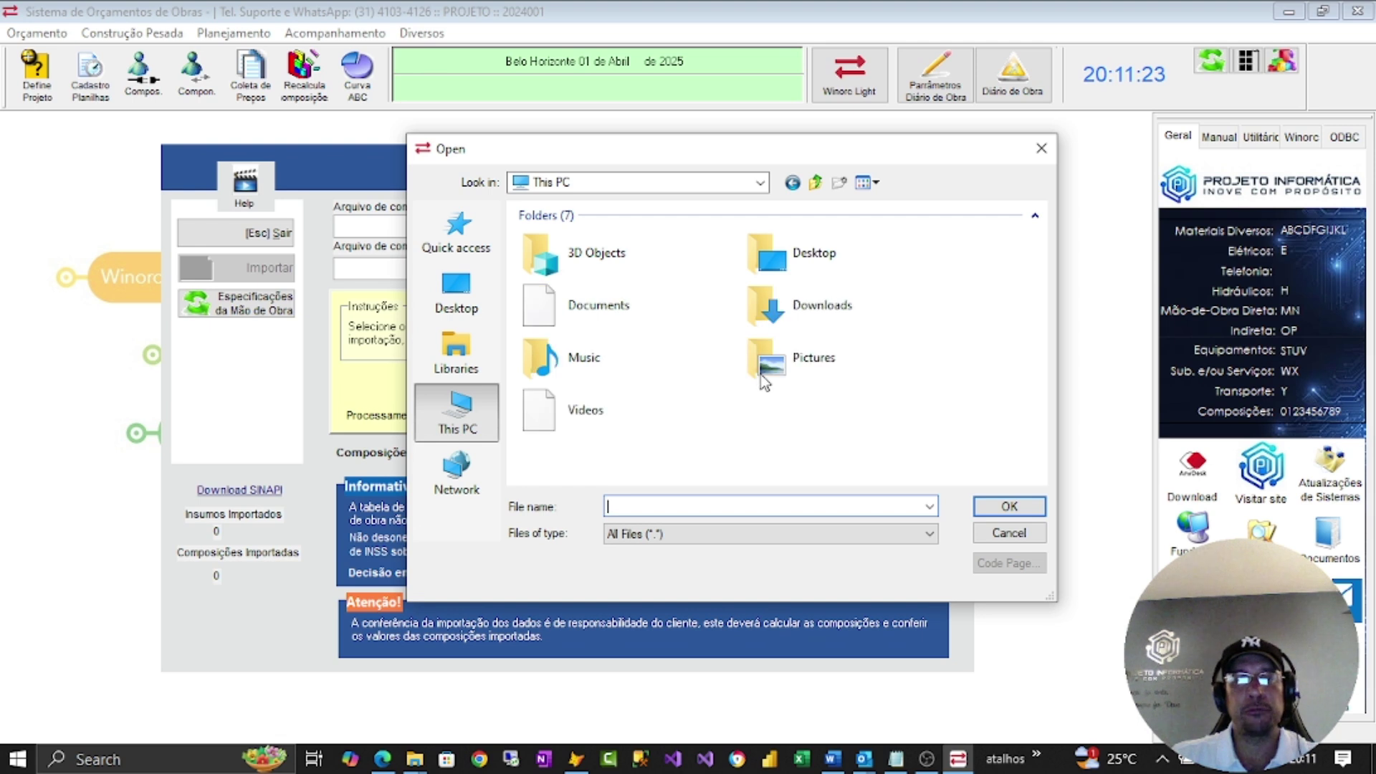
double_click(824, 451)
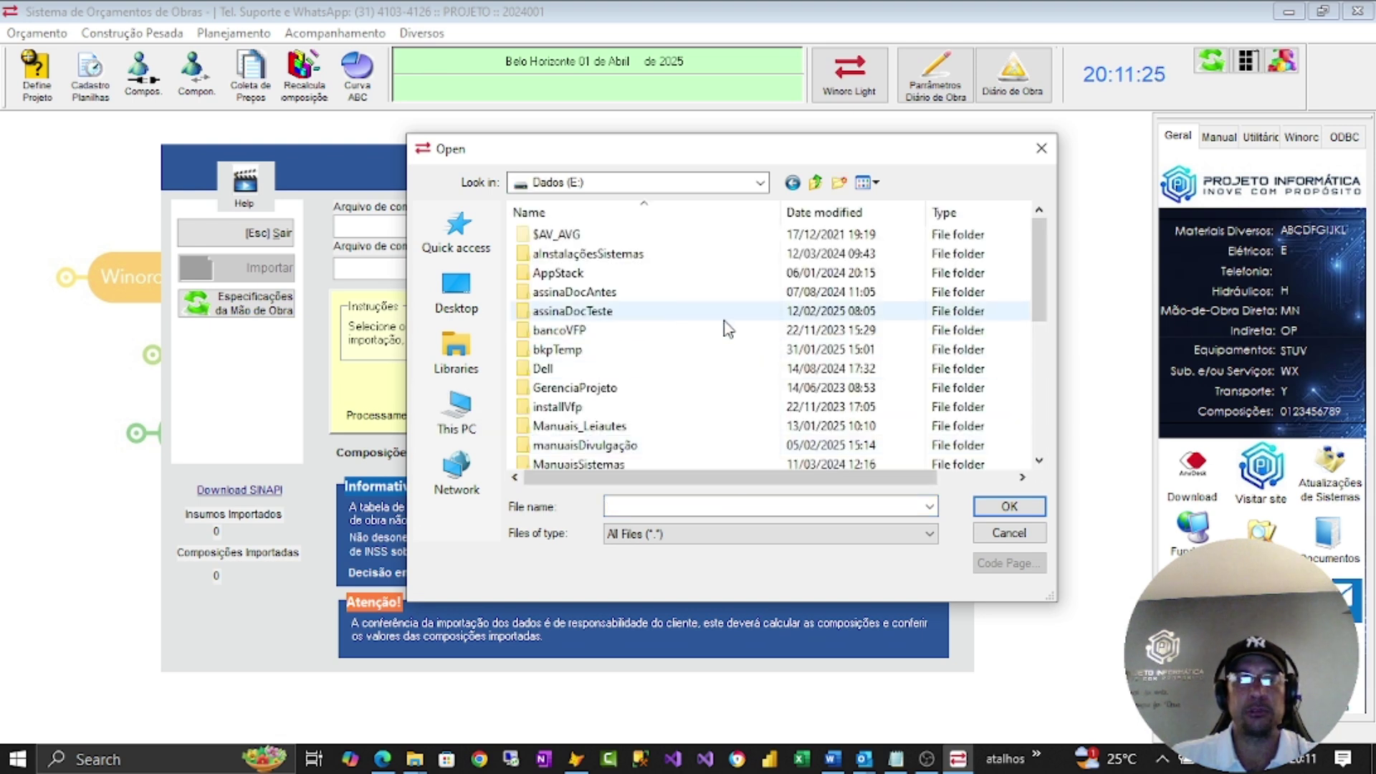
scroll(625, 339, down, 4)
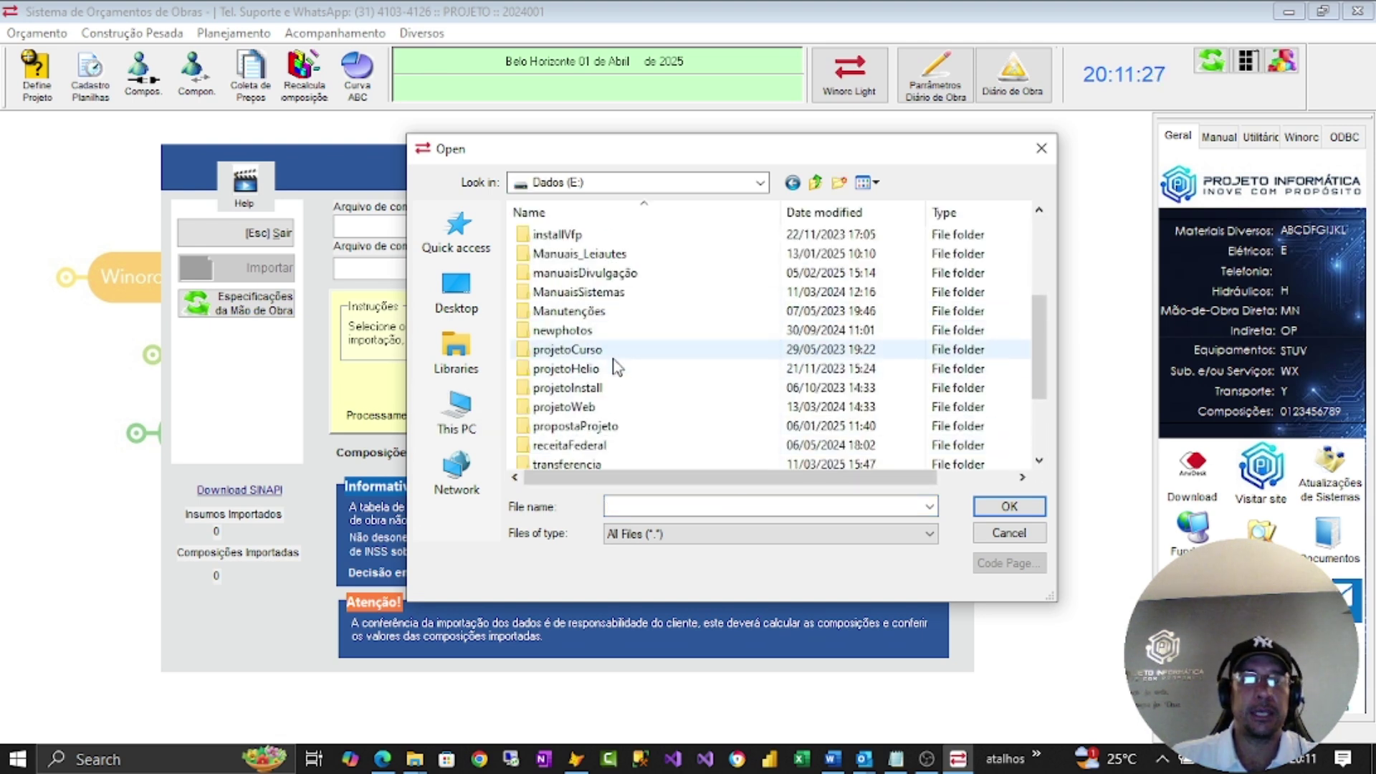
scroll(624, 344, down, 2)
double_click(601, 350)
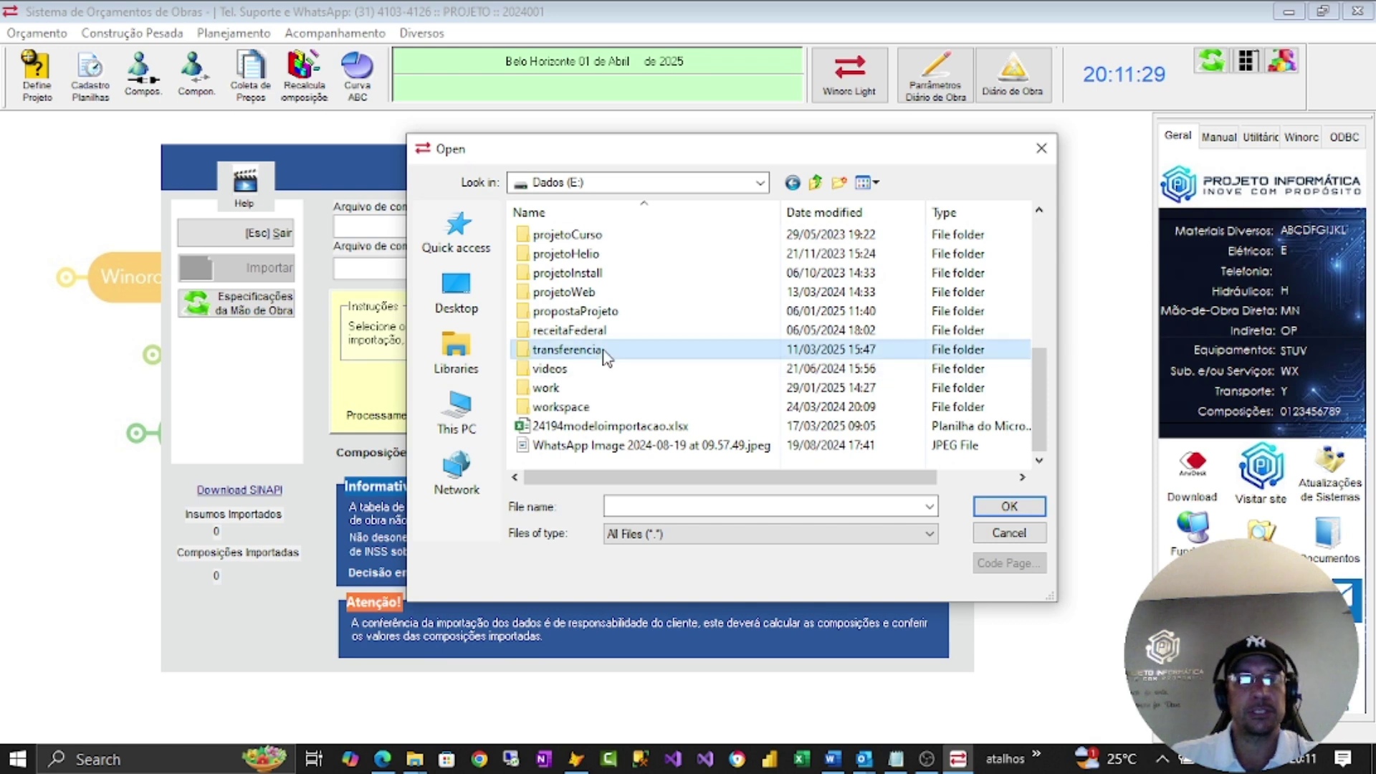
double_click(583, 274)
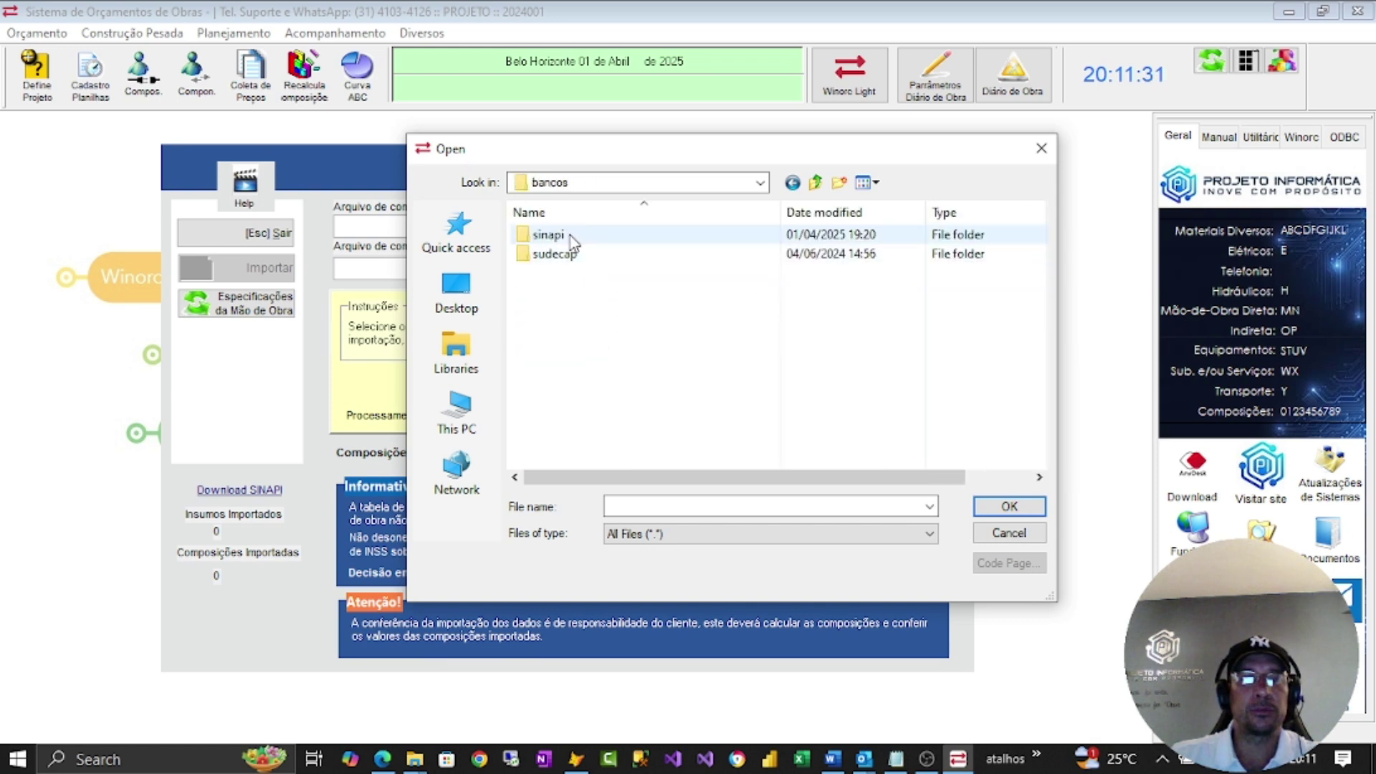
double_click(569, 239)
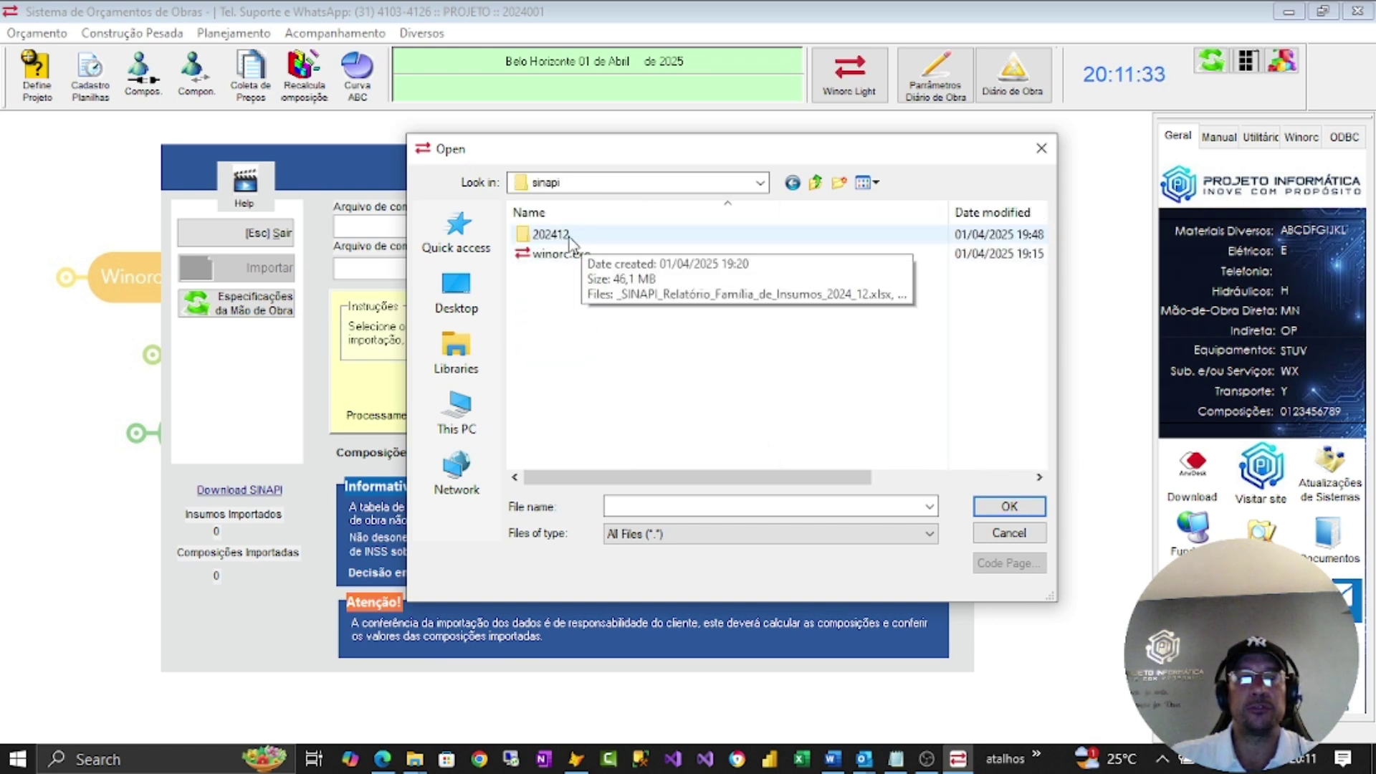
click(577, 236)
double_click(577, 237)
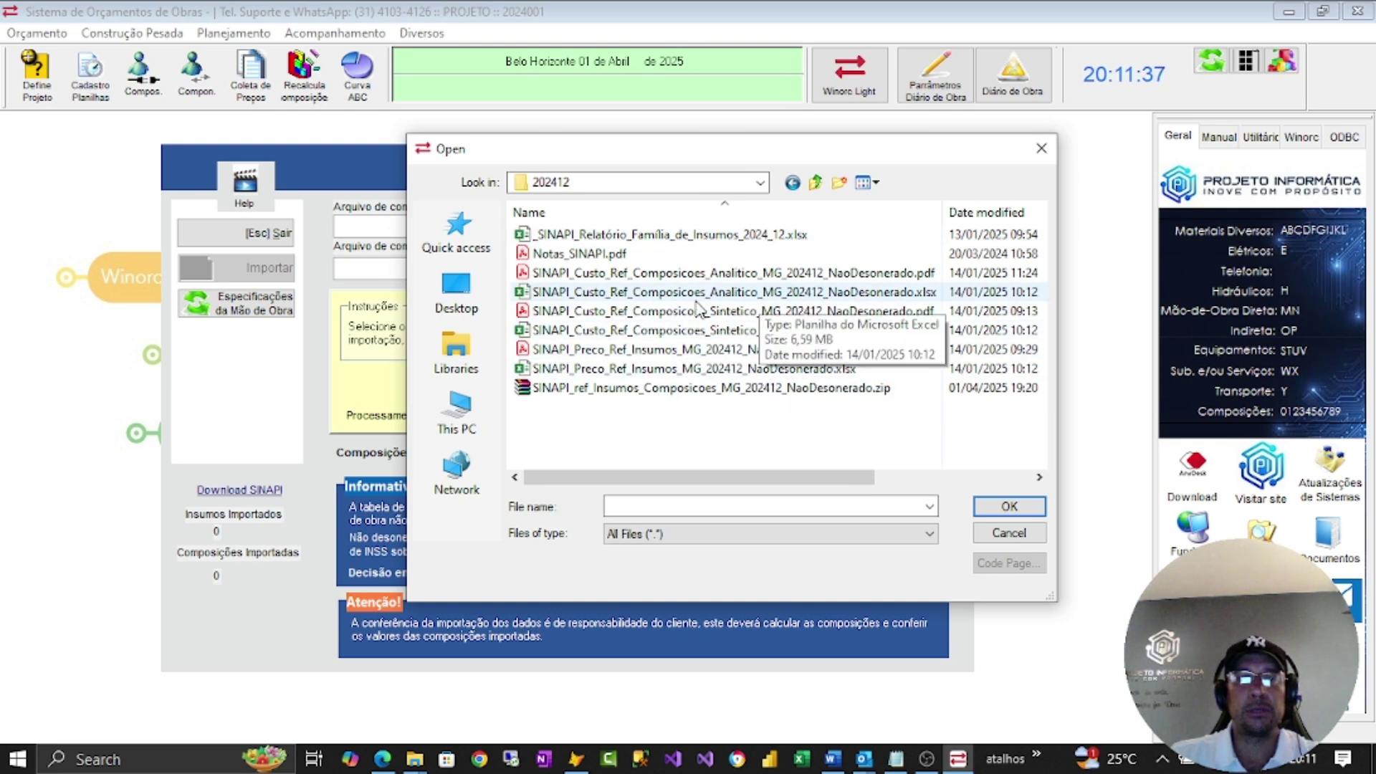
click(728, 297)
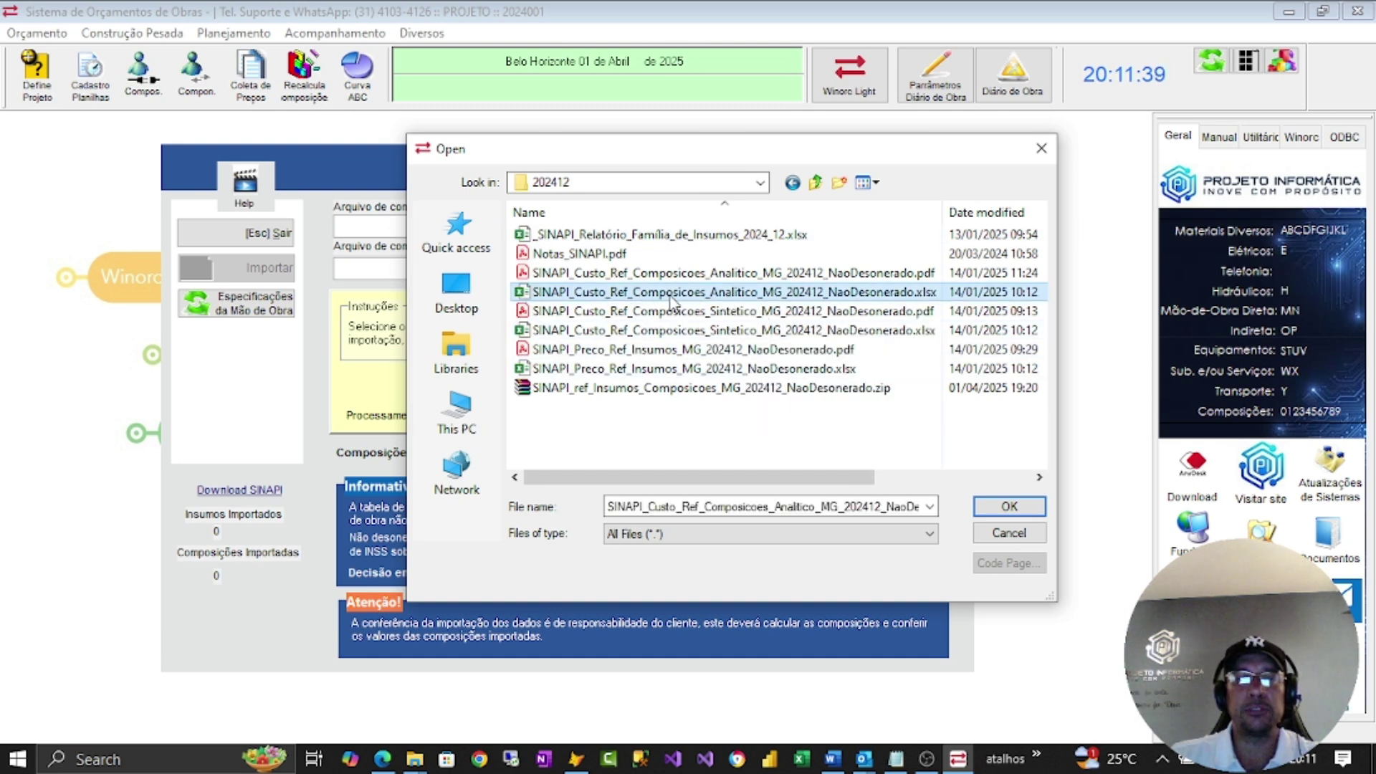
click(997, 510)
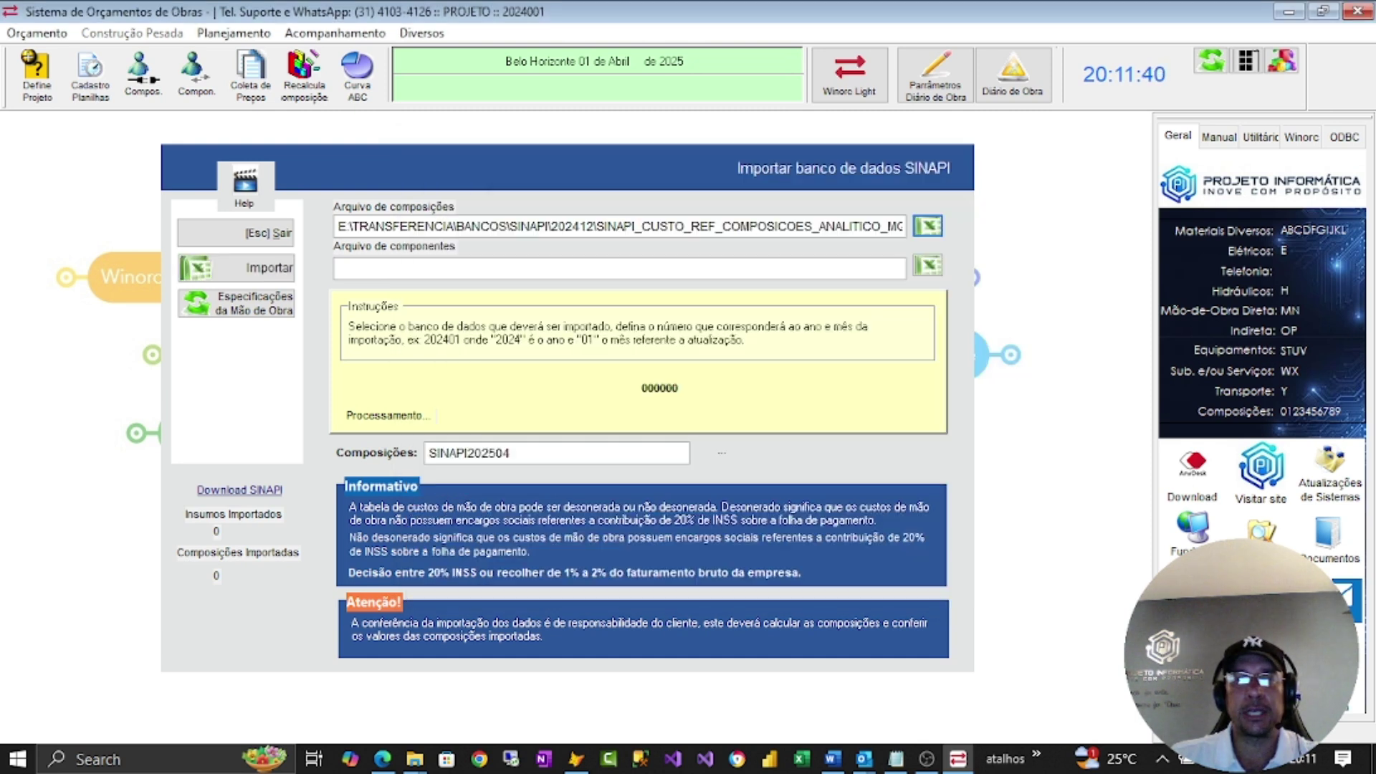
Choose SINAPI_Preco_Ref_Insumos_MG_202412_NaoDesonerado.xlsx from the 202412 folder as the components file
click(927, 265)
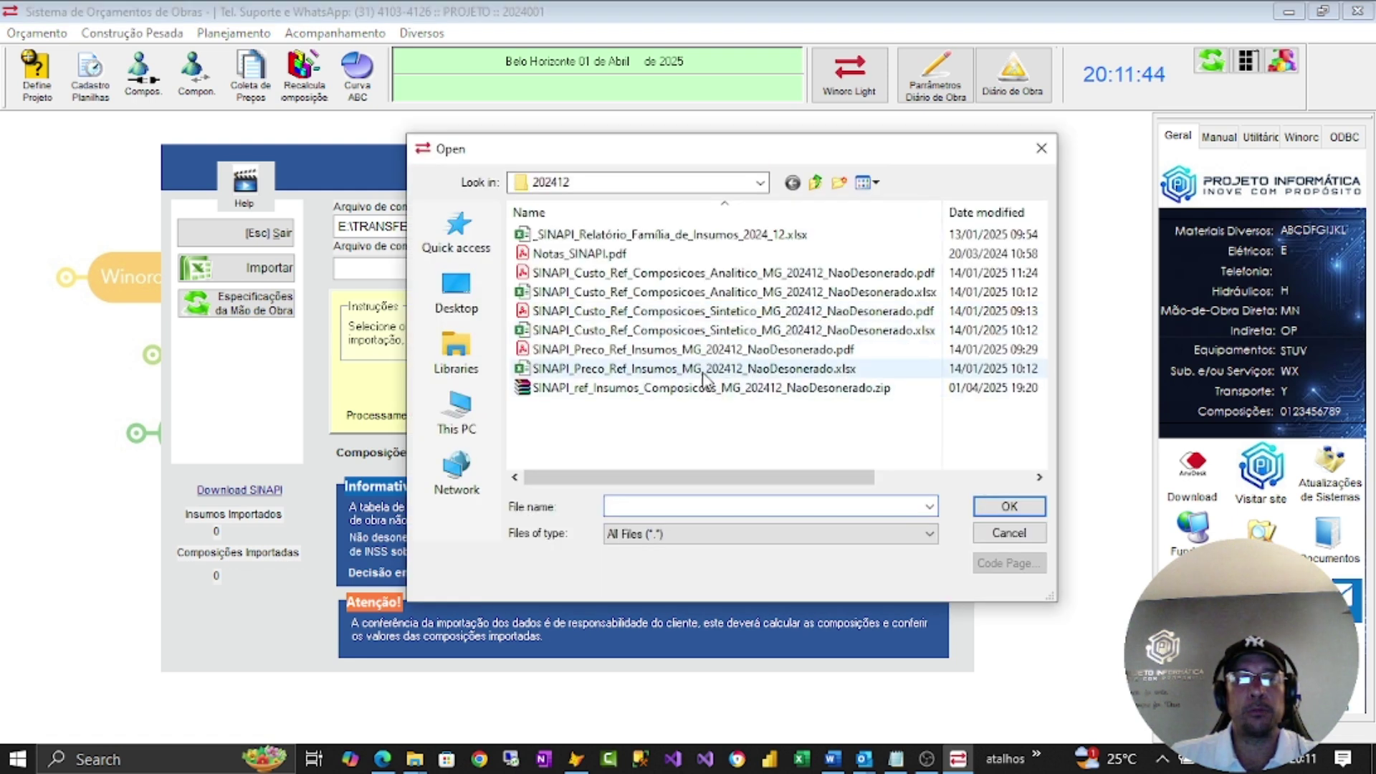
click(704, 368)
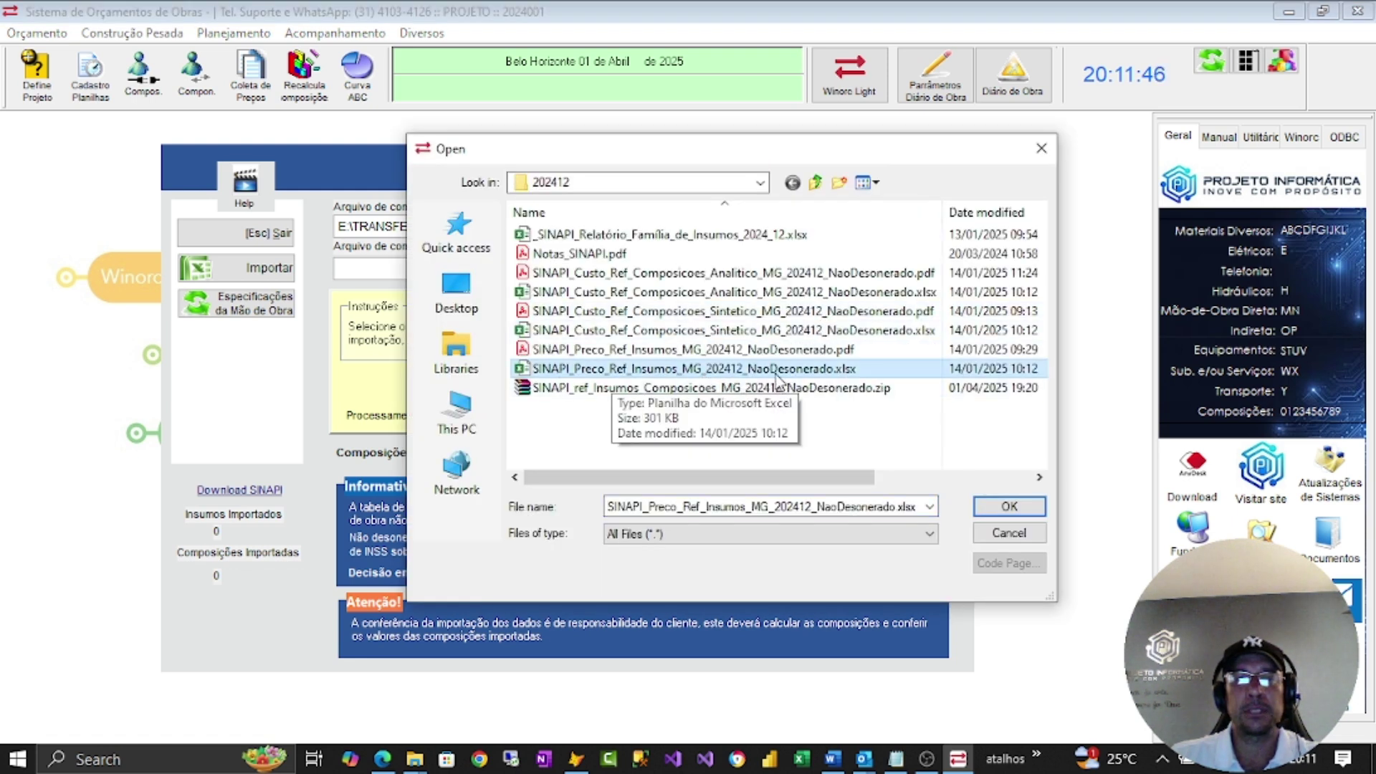
click(1009, 506)
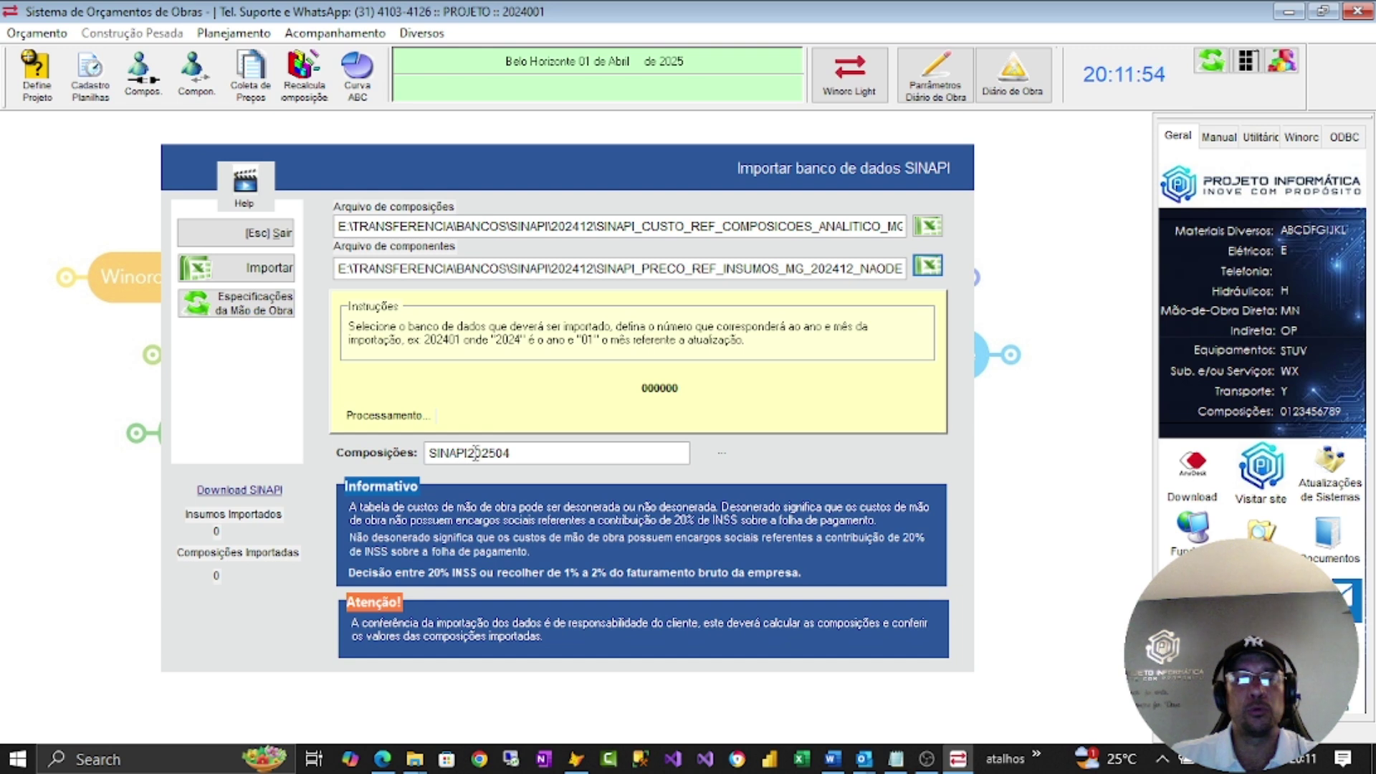
Change the compositions database name to SINAPI202412 to match the year and month of the selected files
drag(517, 451, 478, 450)
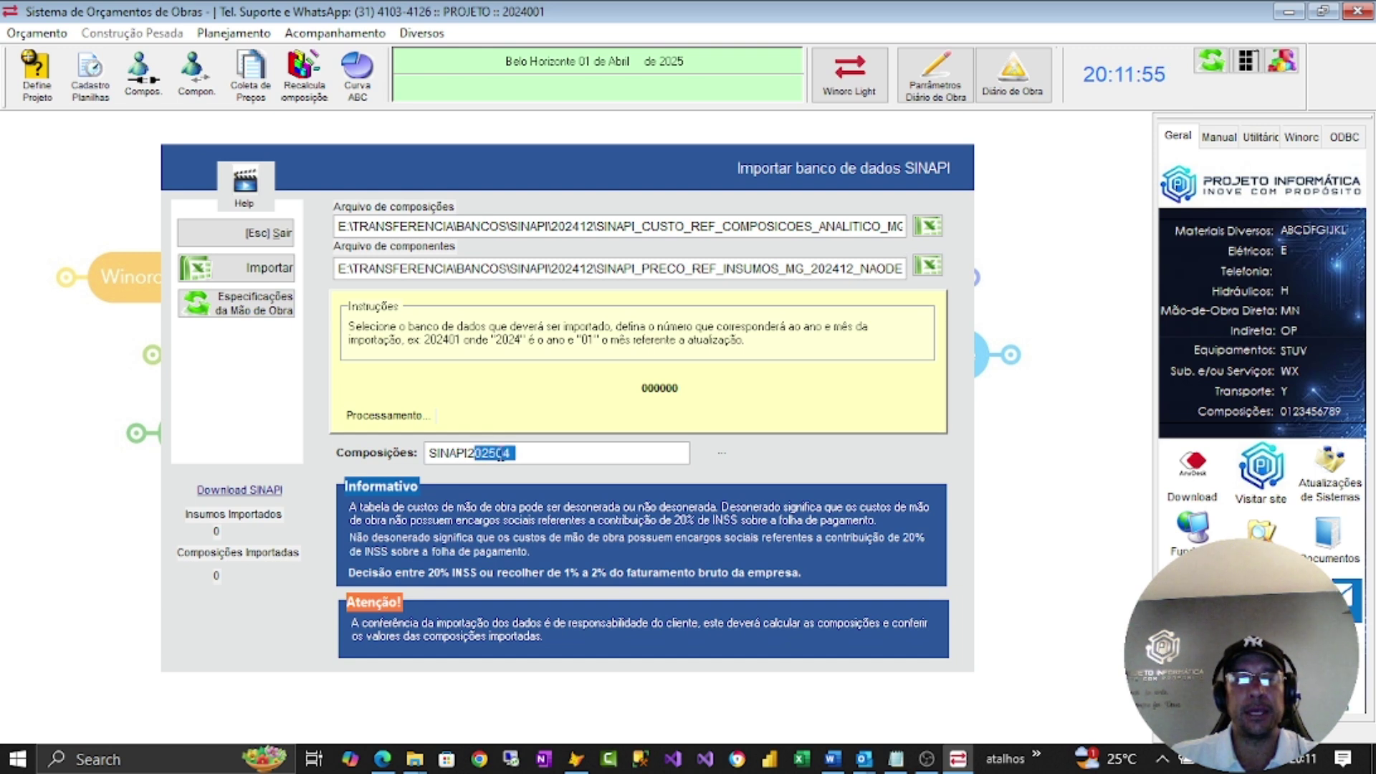
click(500, 454)
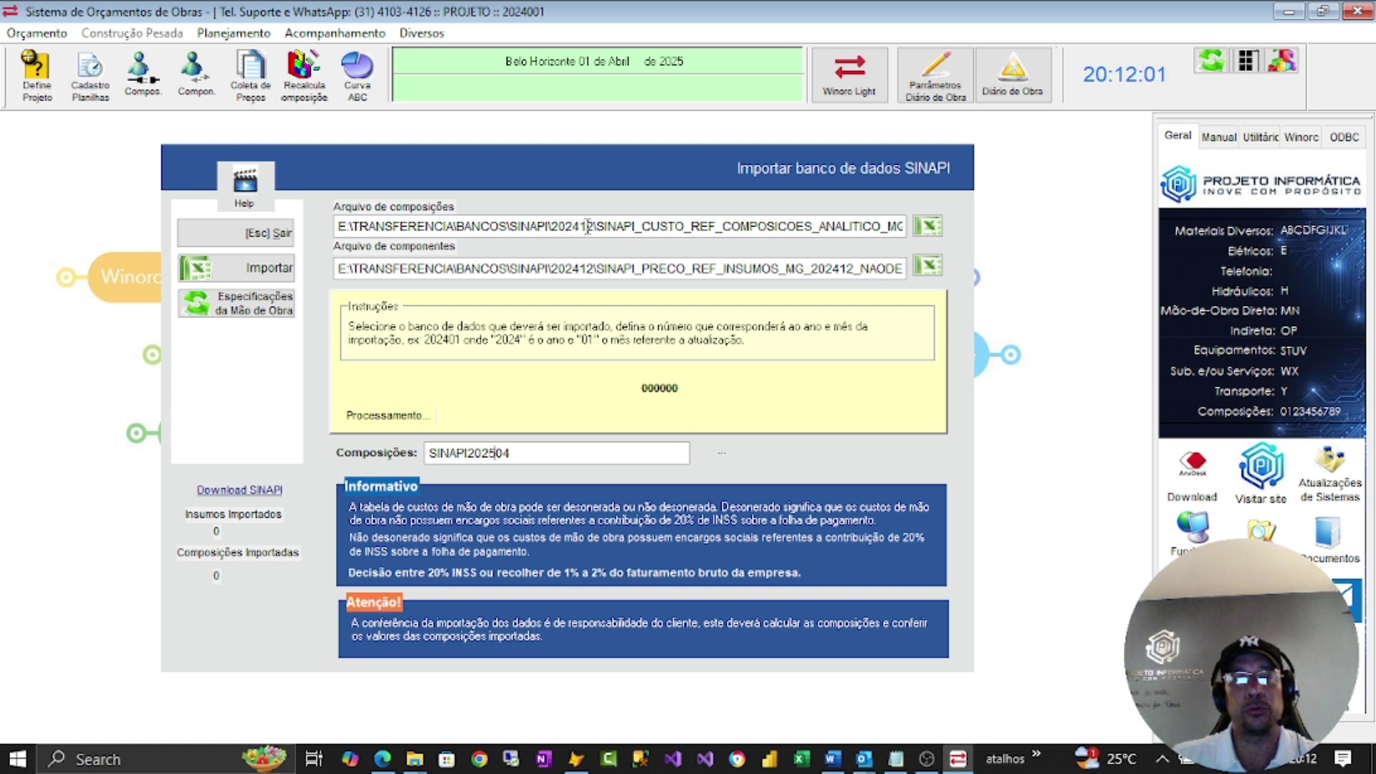
click(519, 450)
key(BackSpace)
key(BackSpace)
key(BackSpace)
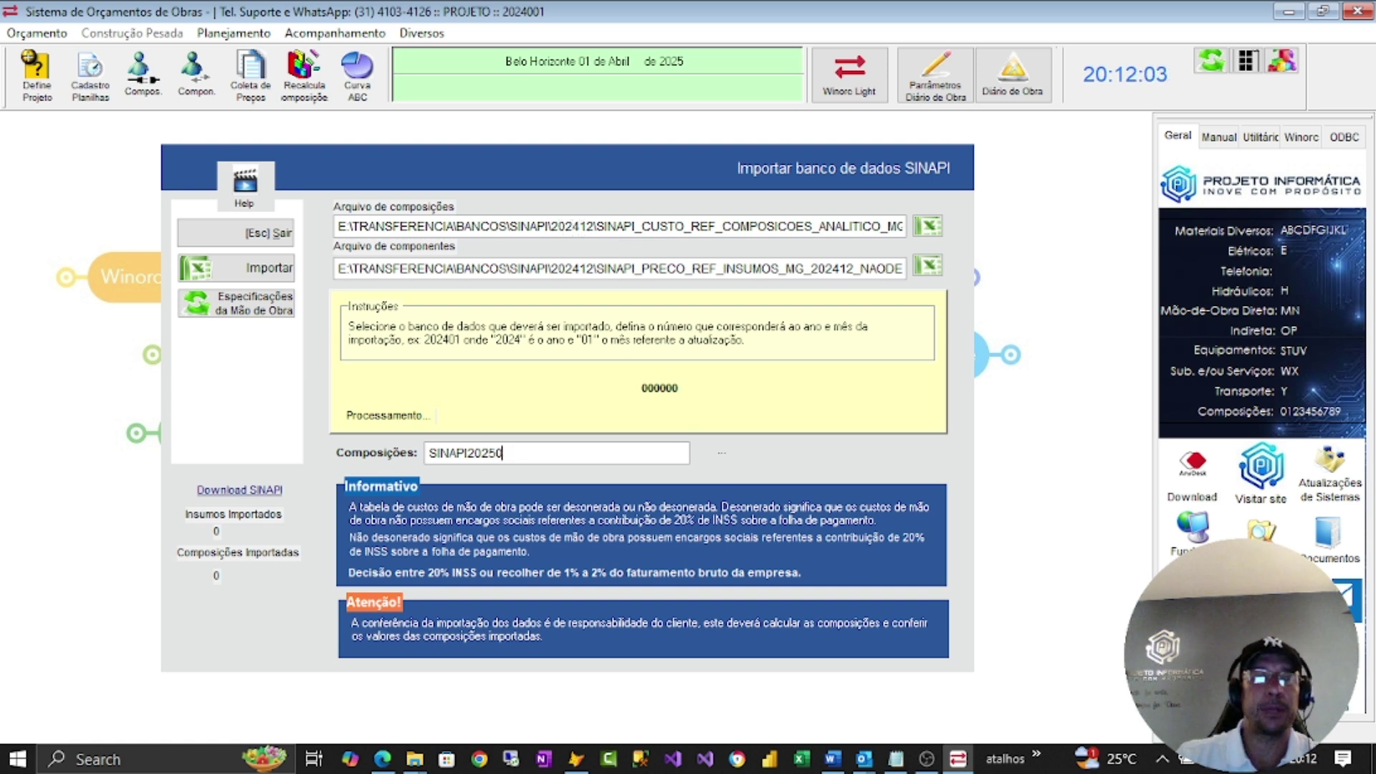
text(4)
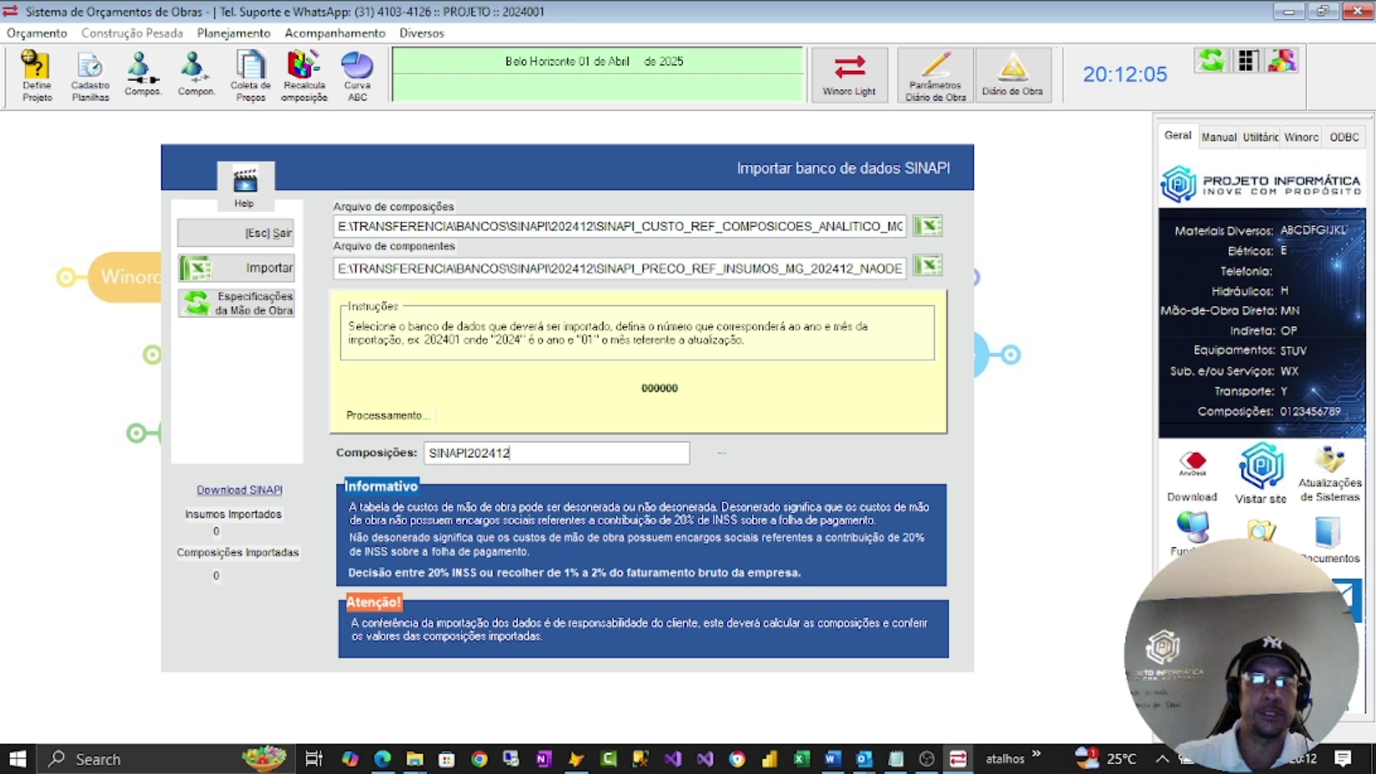
text(12)
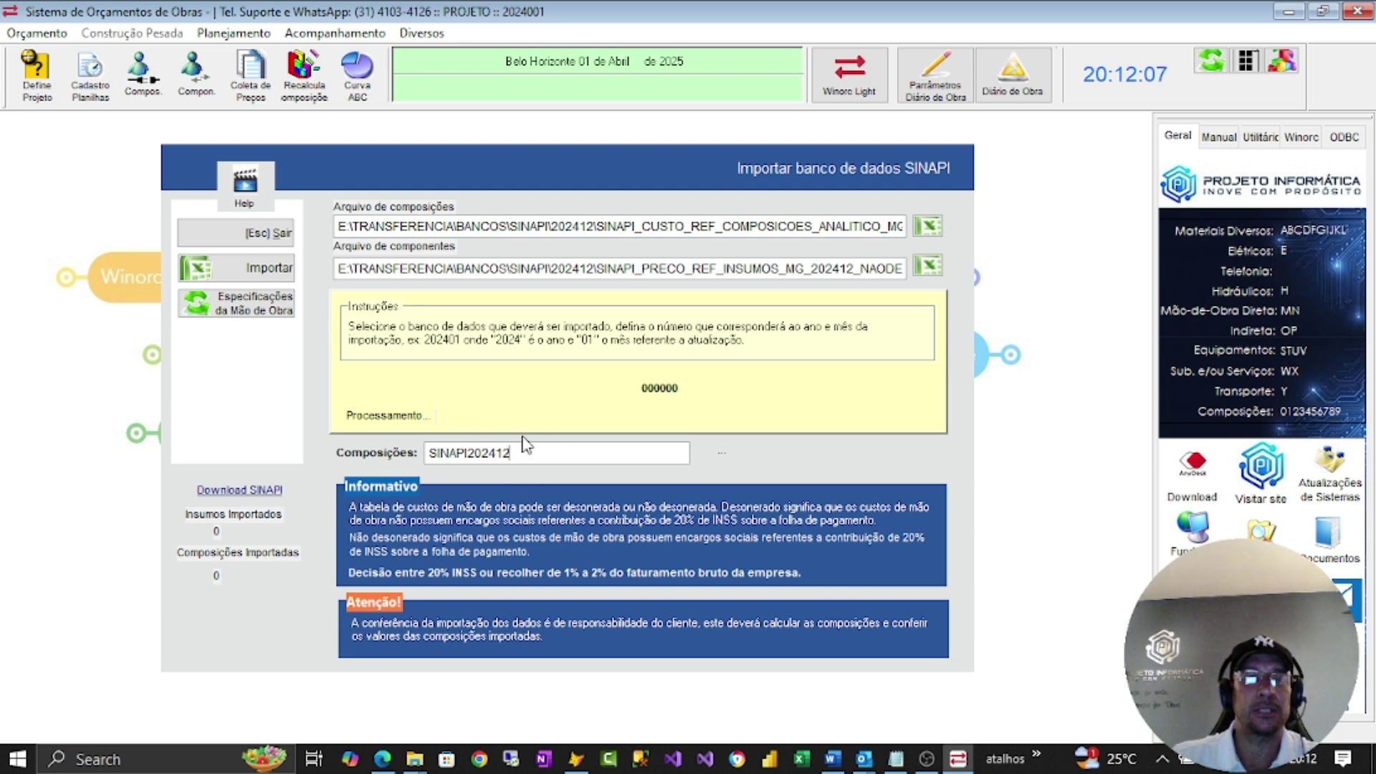
Open the labour specifications table and look through its codes and descriptions as far as SERVENTE DE OBRAS (MENSALISTA)
click(251, 313)
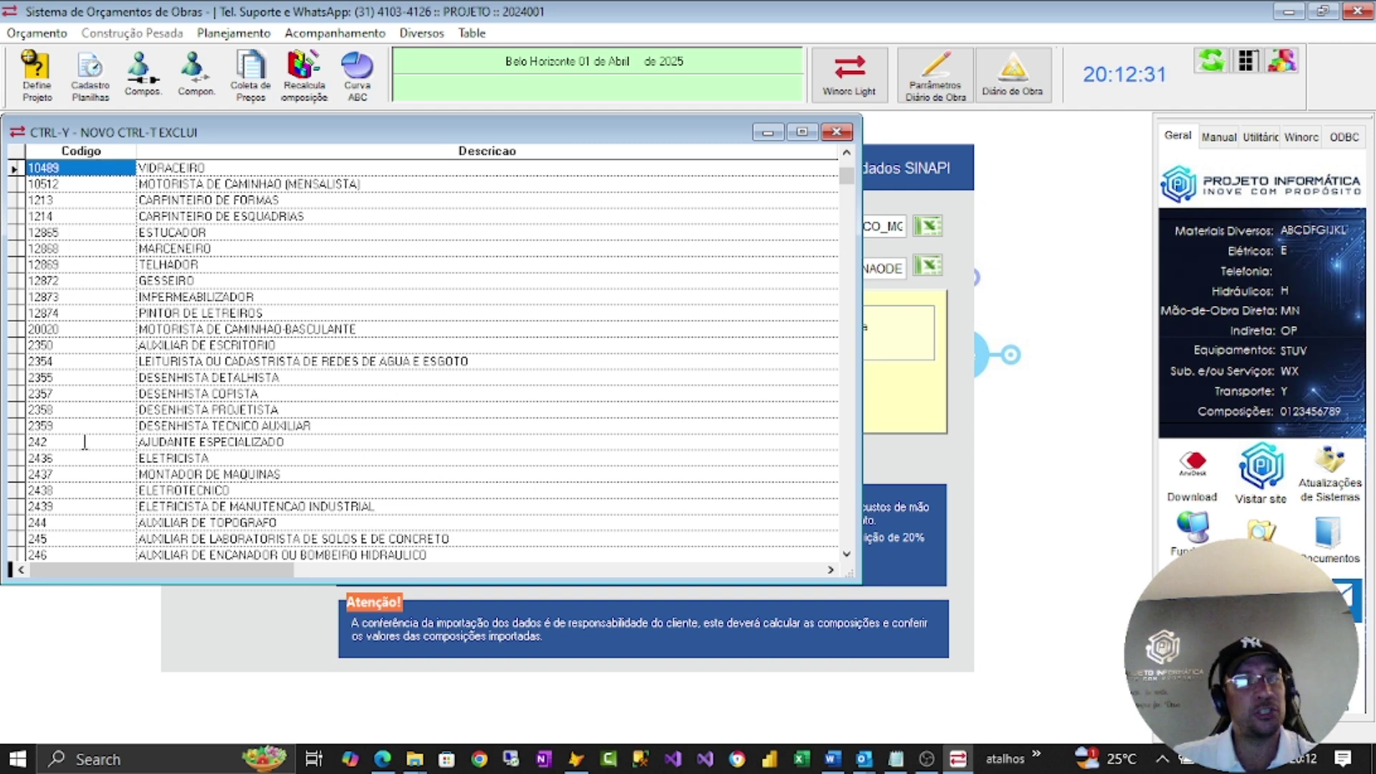
click(79, 249)
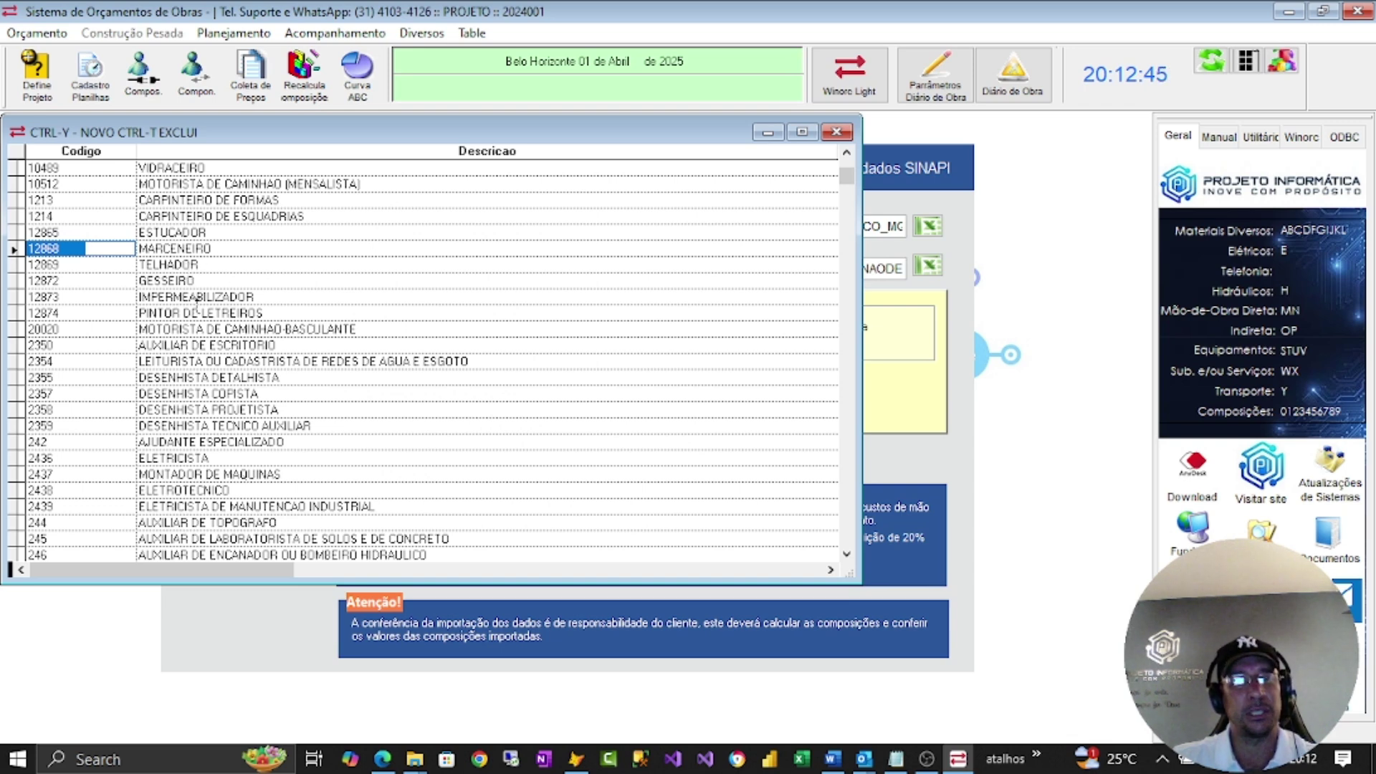
scroll(197, 301, down, 20)
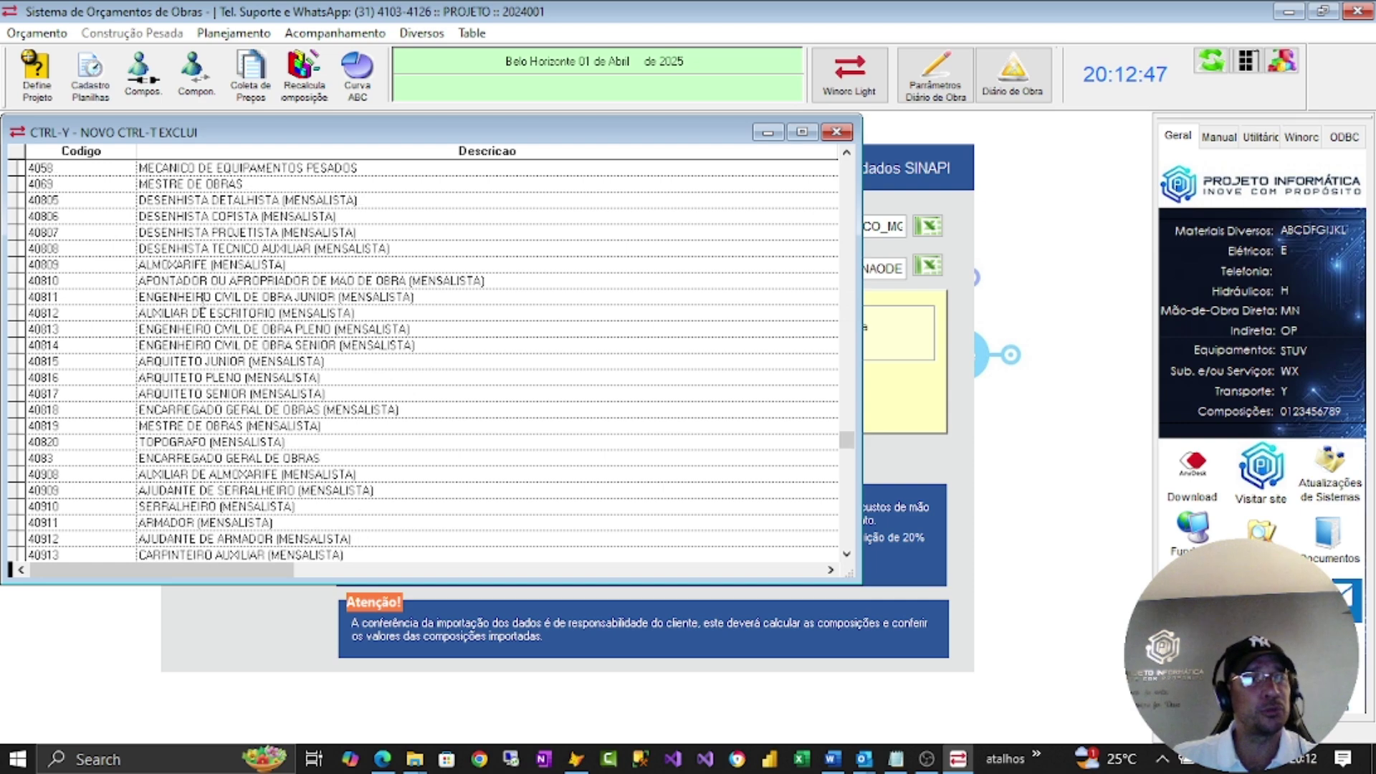
scroll(203, 311, down, 20)
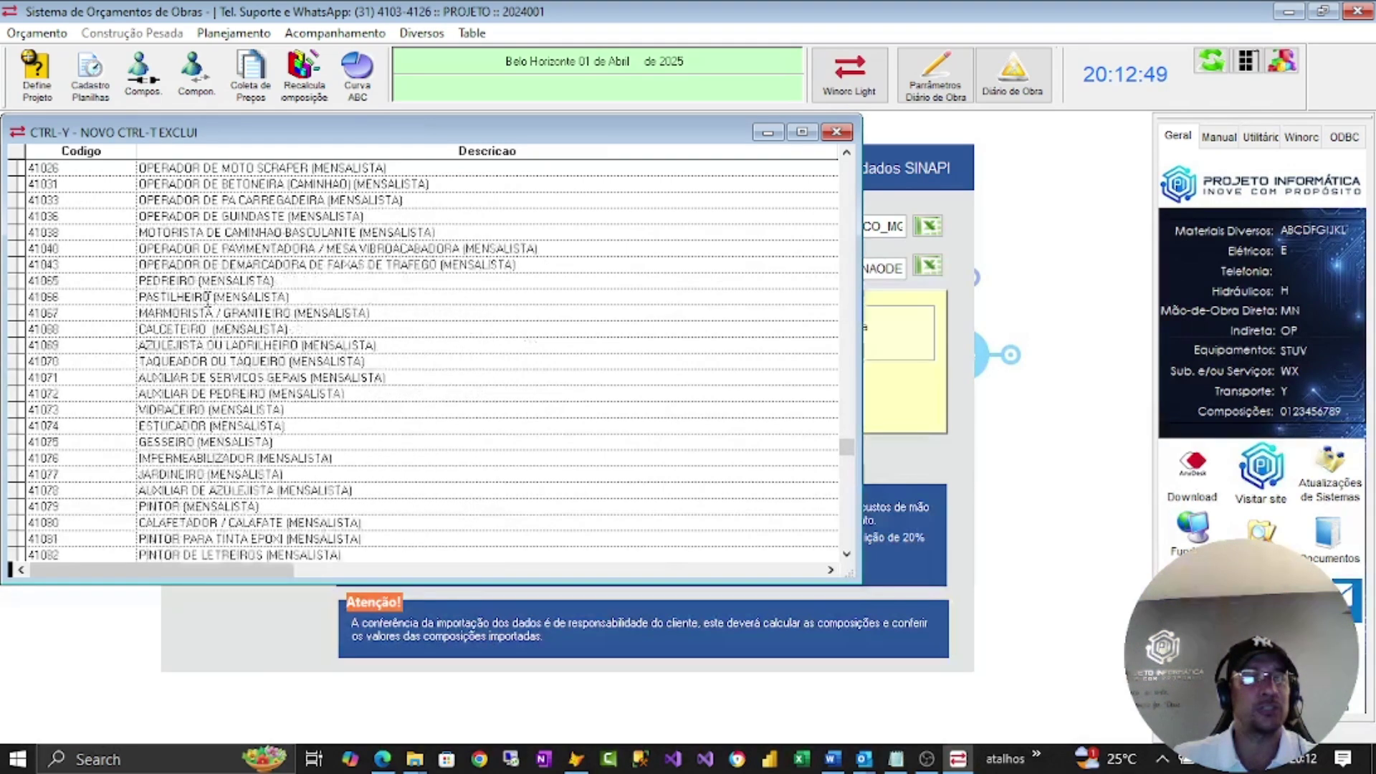
scroll(207, 296, down, 12)
scroll(207, 298, up, 6)
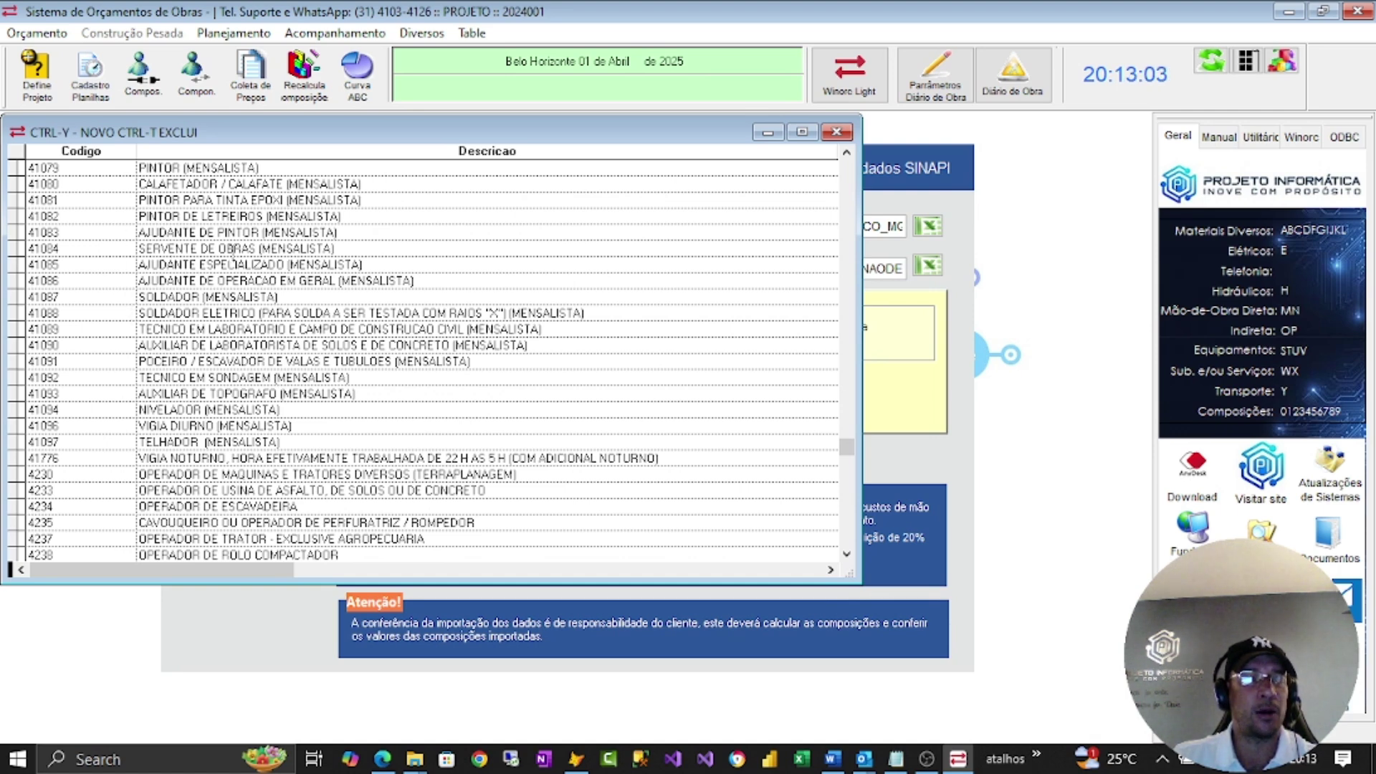
click(236, 250)
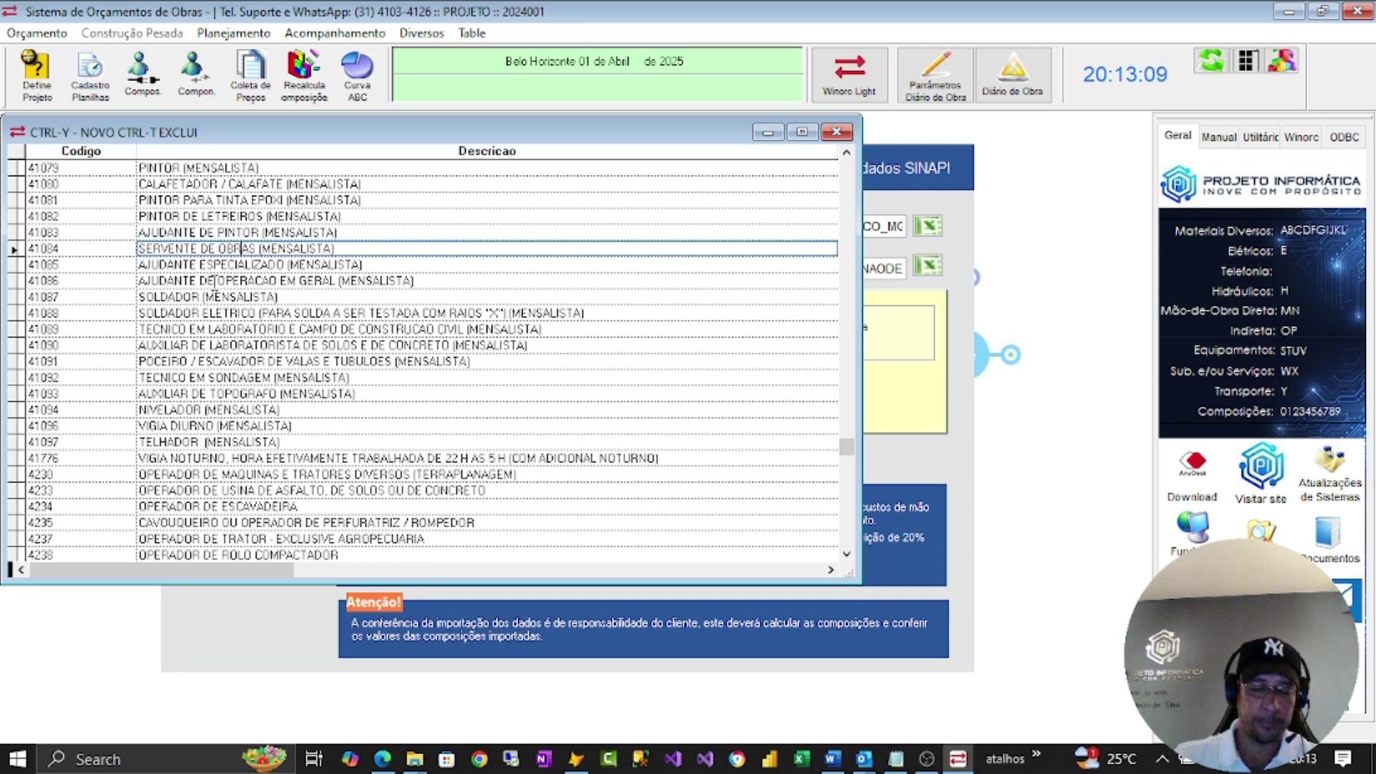
key(ctrl+t)
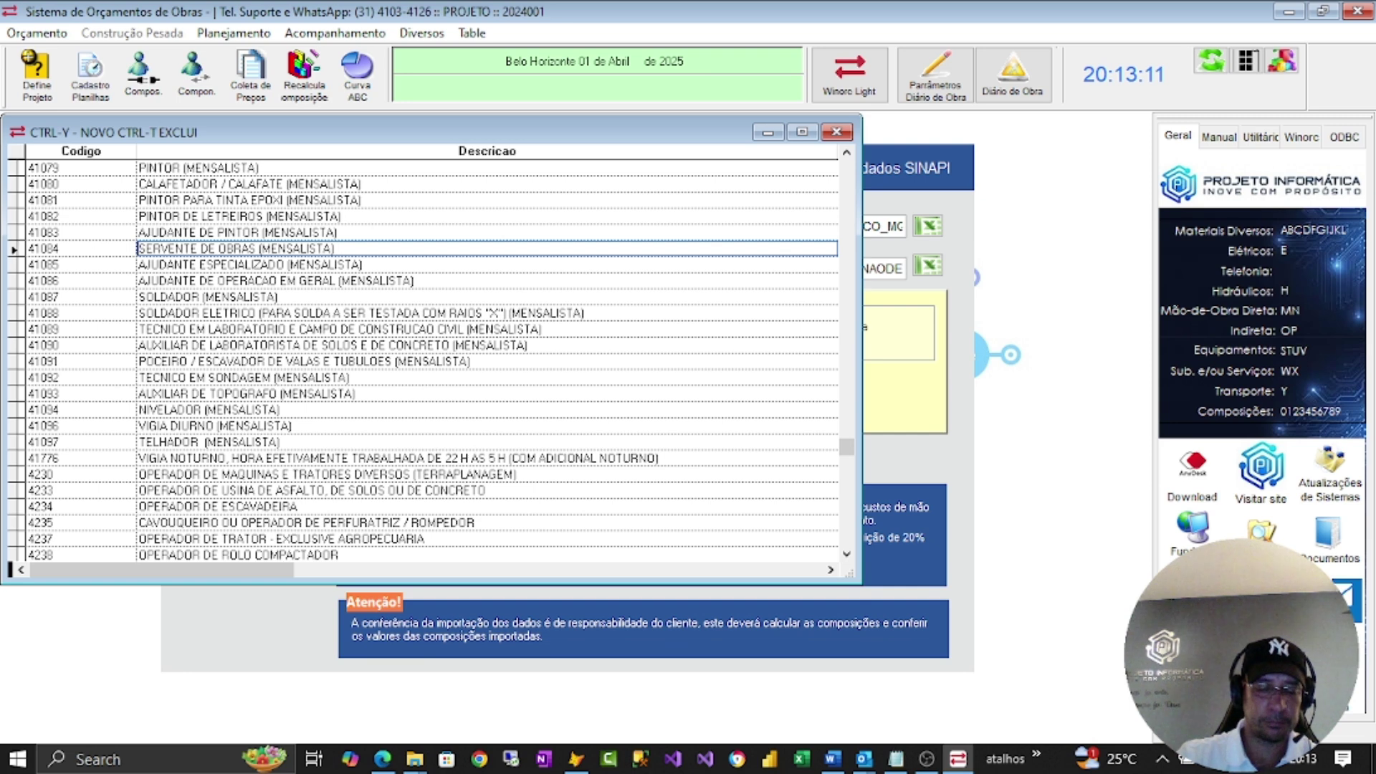
Add a new labour record with code 121515, description SERVENTE and unit H
key(ctrl+y)
text(12345)
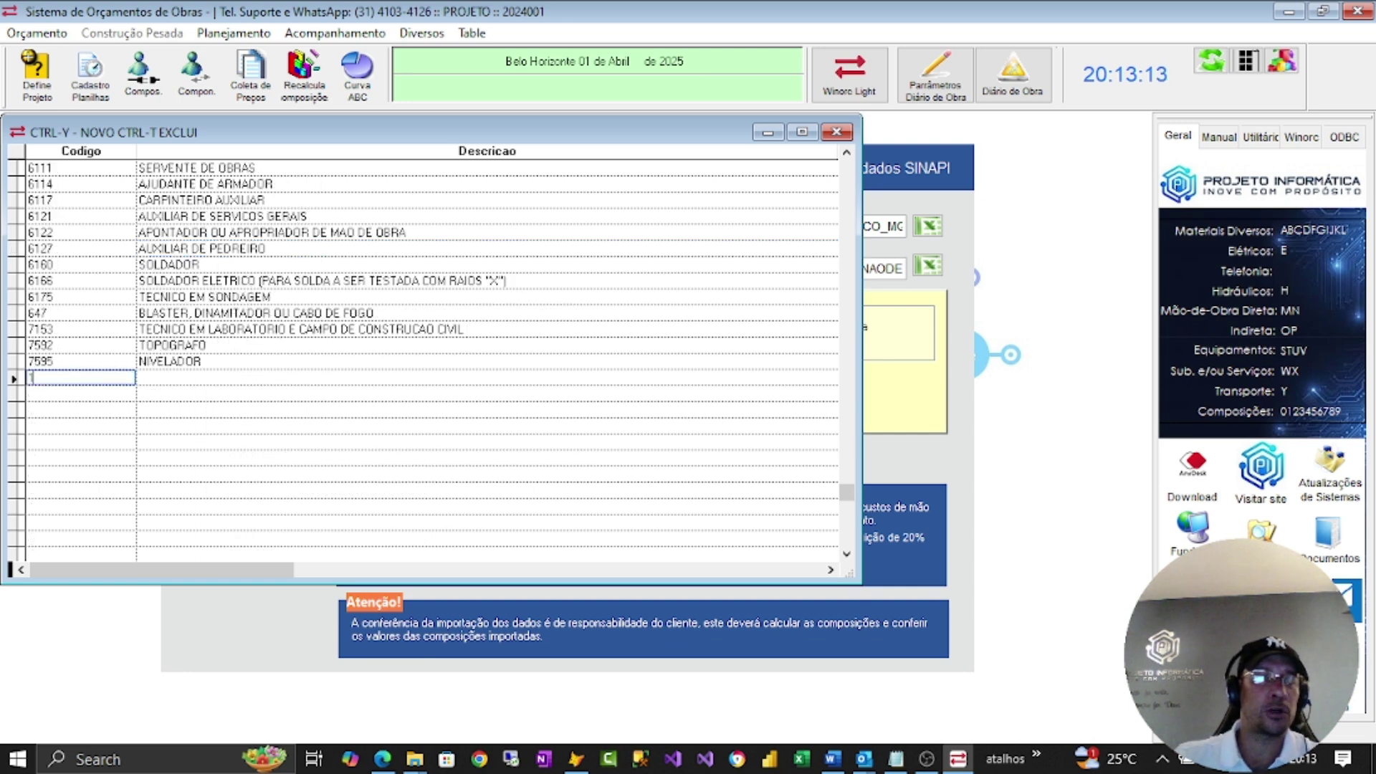
key(Return)
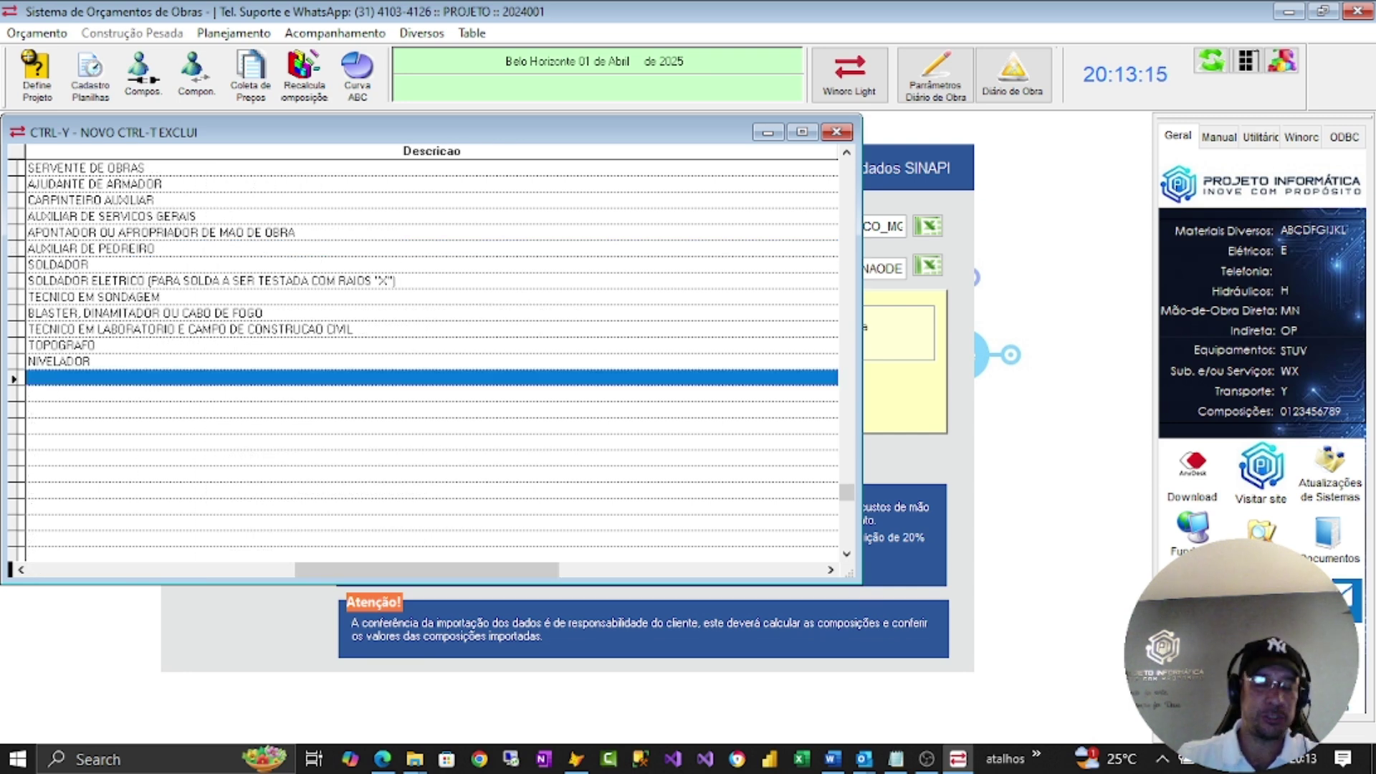
text(SERVENTE)
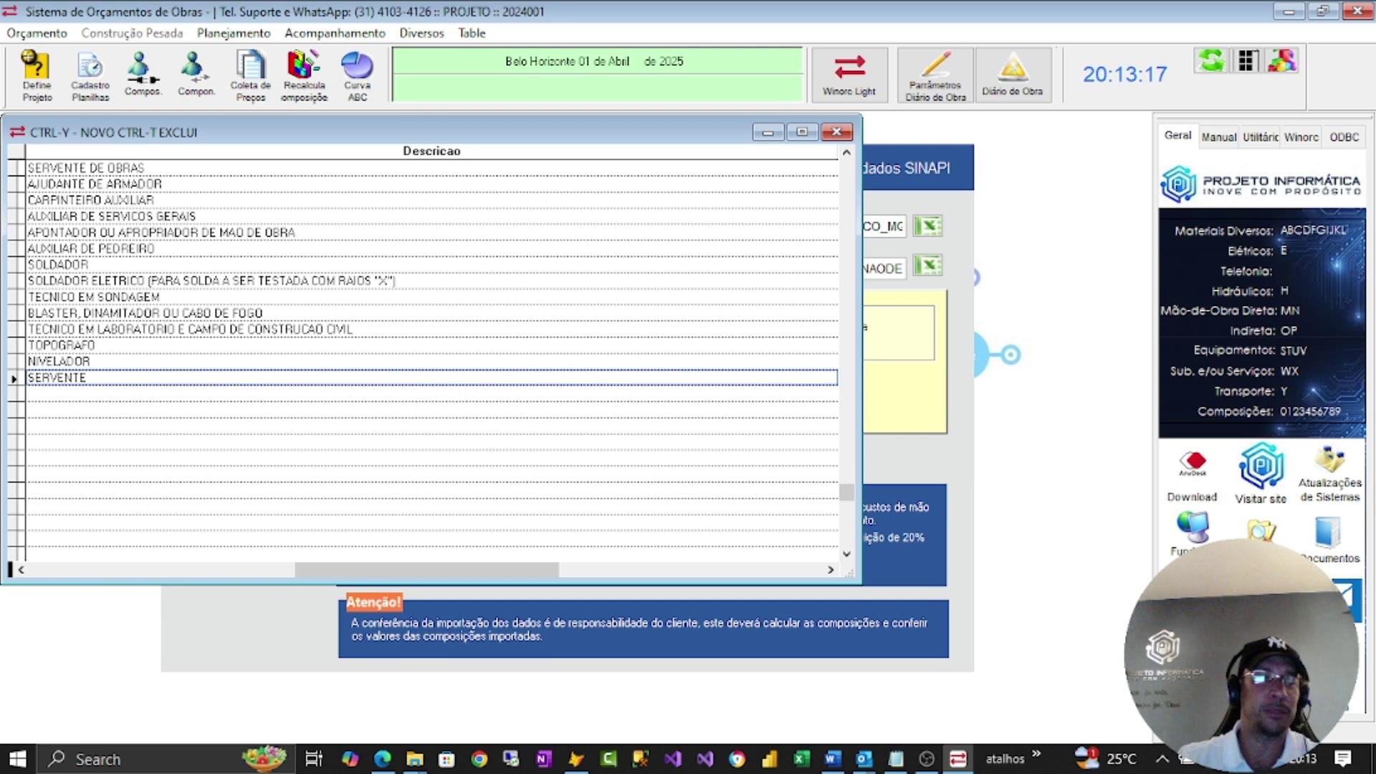
key(Return)
text(H)
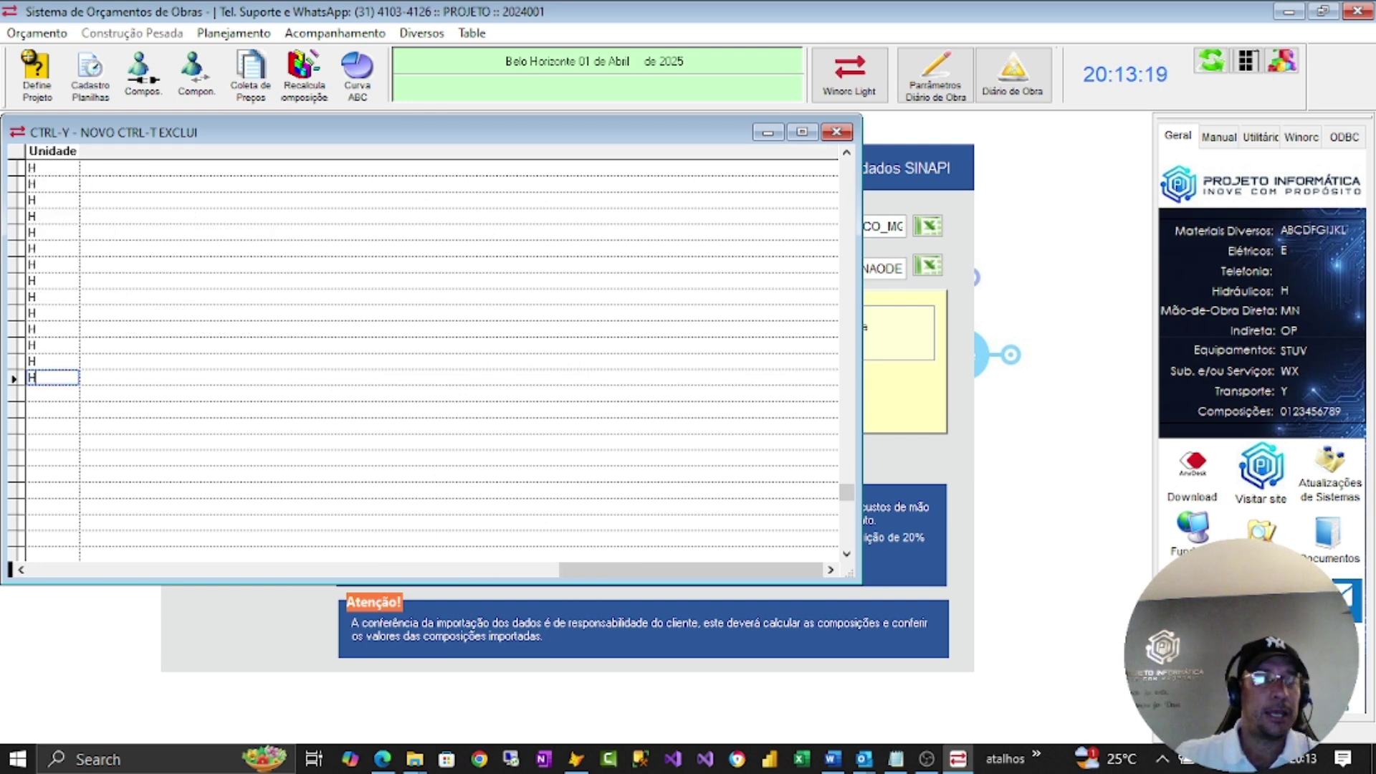
key(Return)
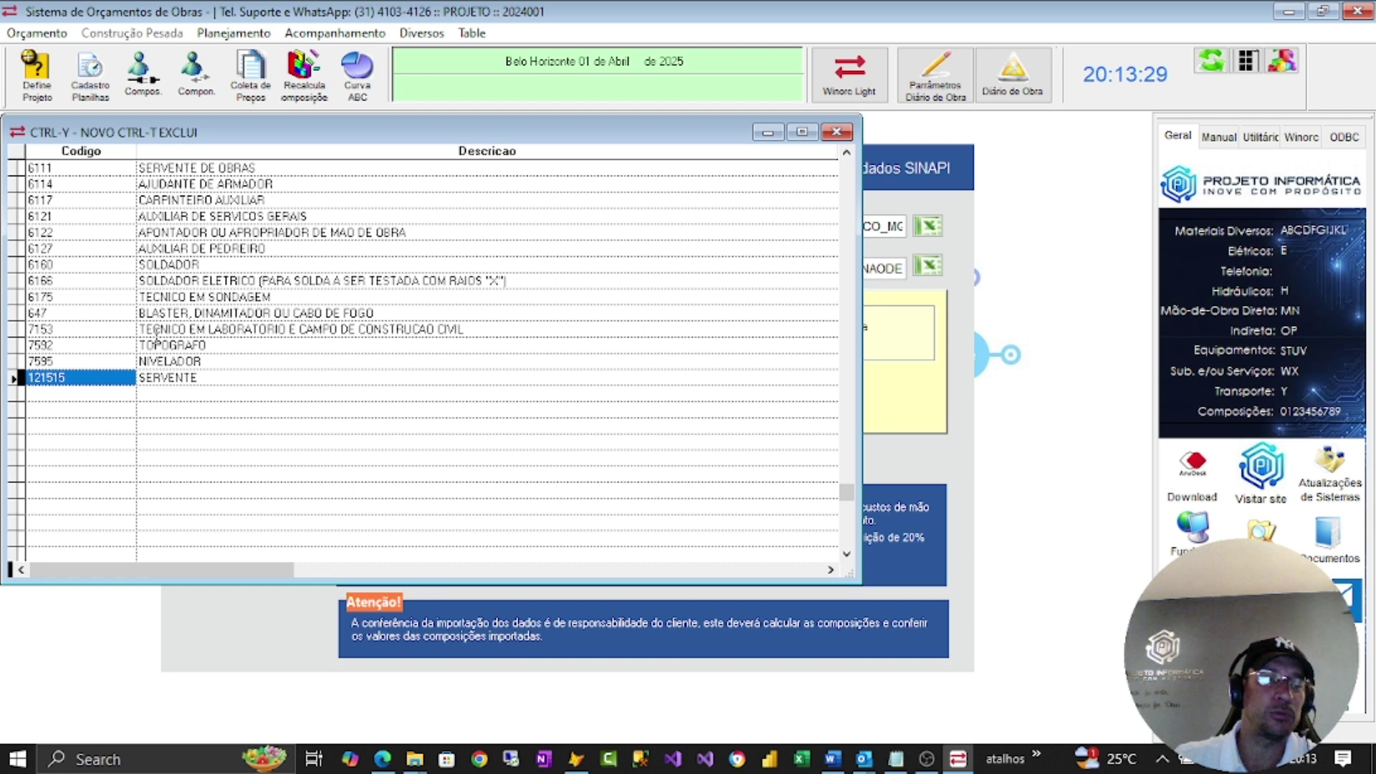
Delete the labour record with code 121515 and close the labour specifications table after checking the remaining codes and descriptions
scroll(322, 288, up, 7)
scroll(325, 334, down, 6)
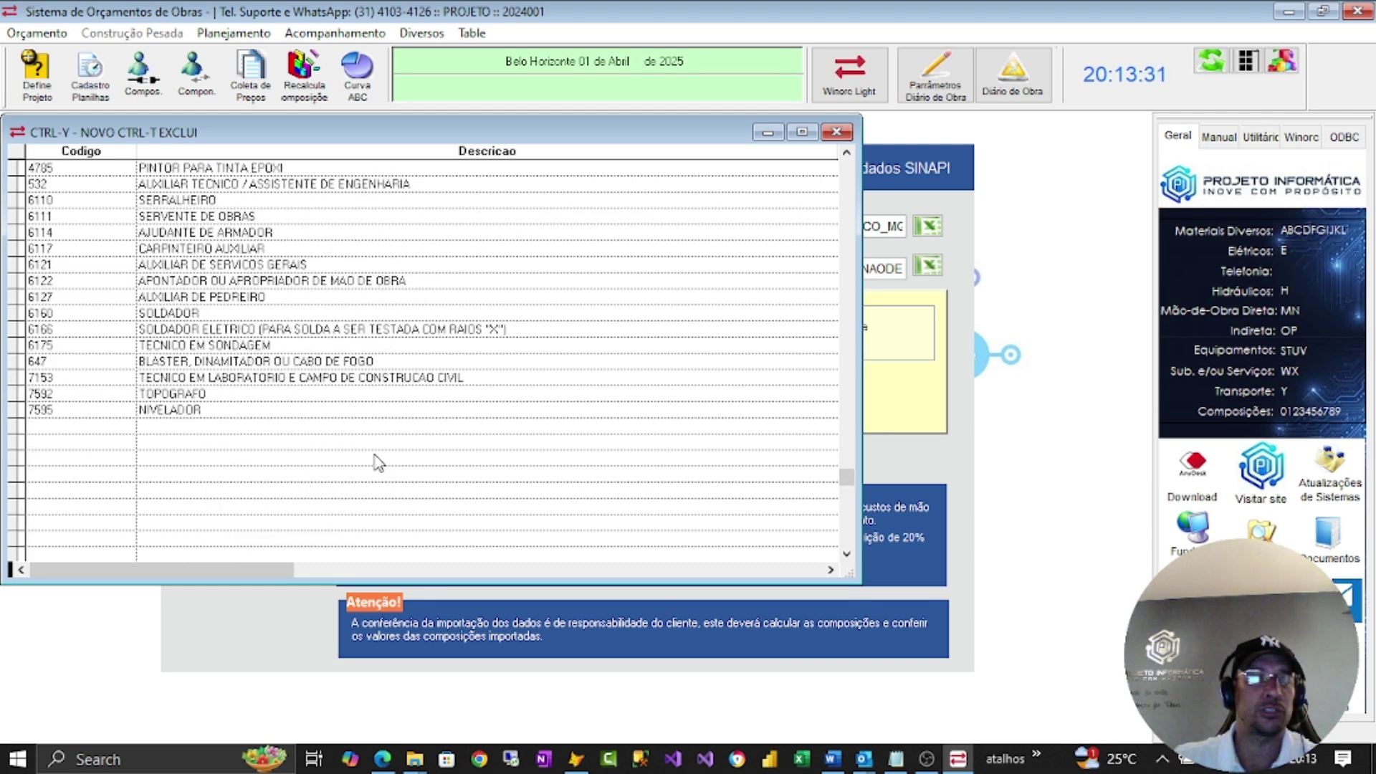
click(88, 205)
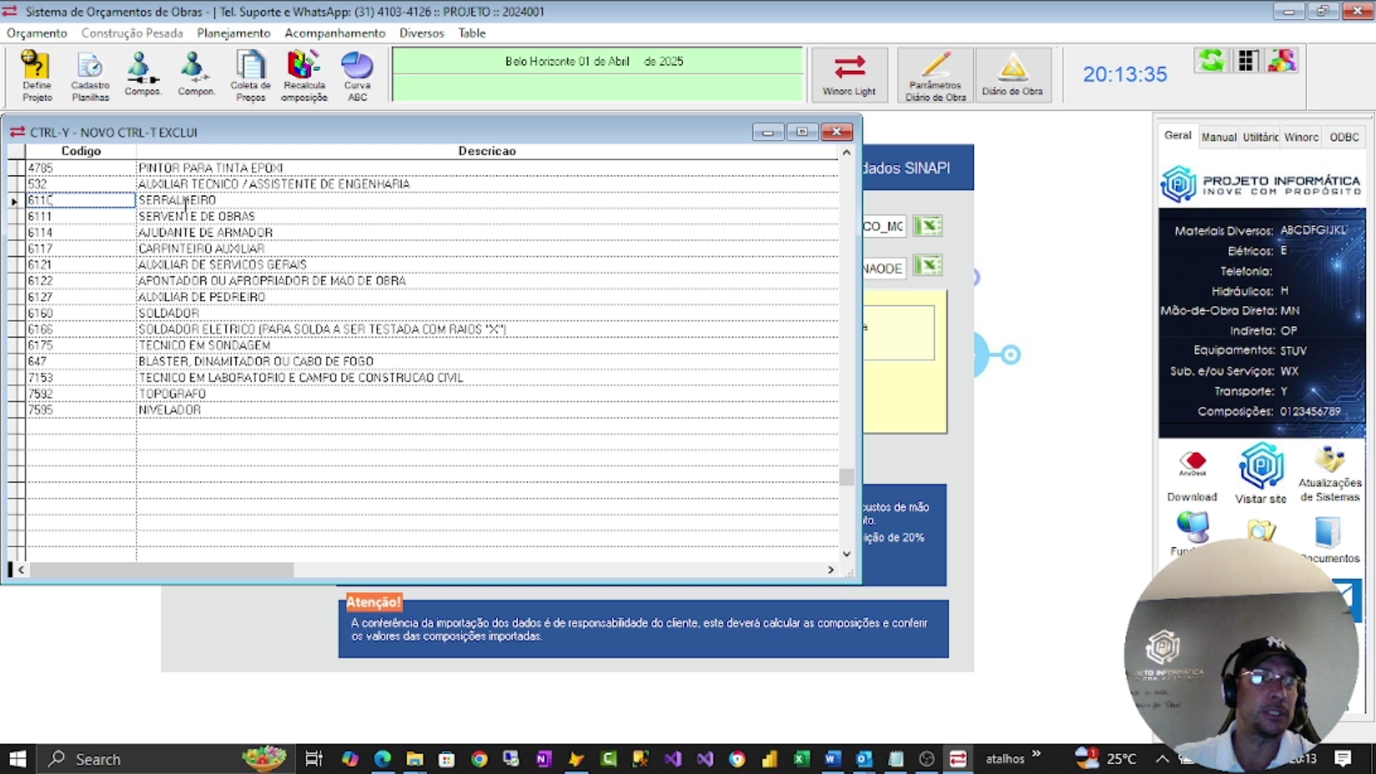
click(63, 200)
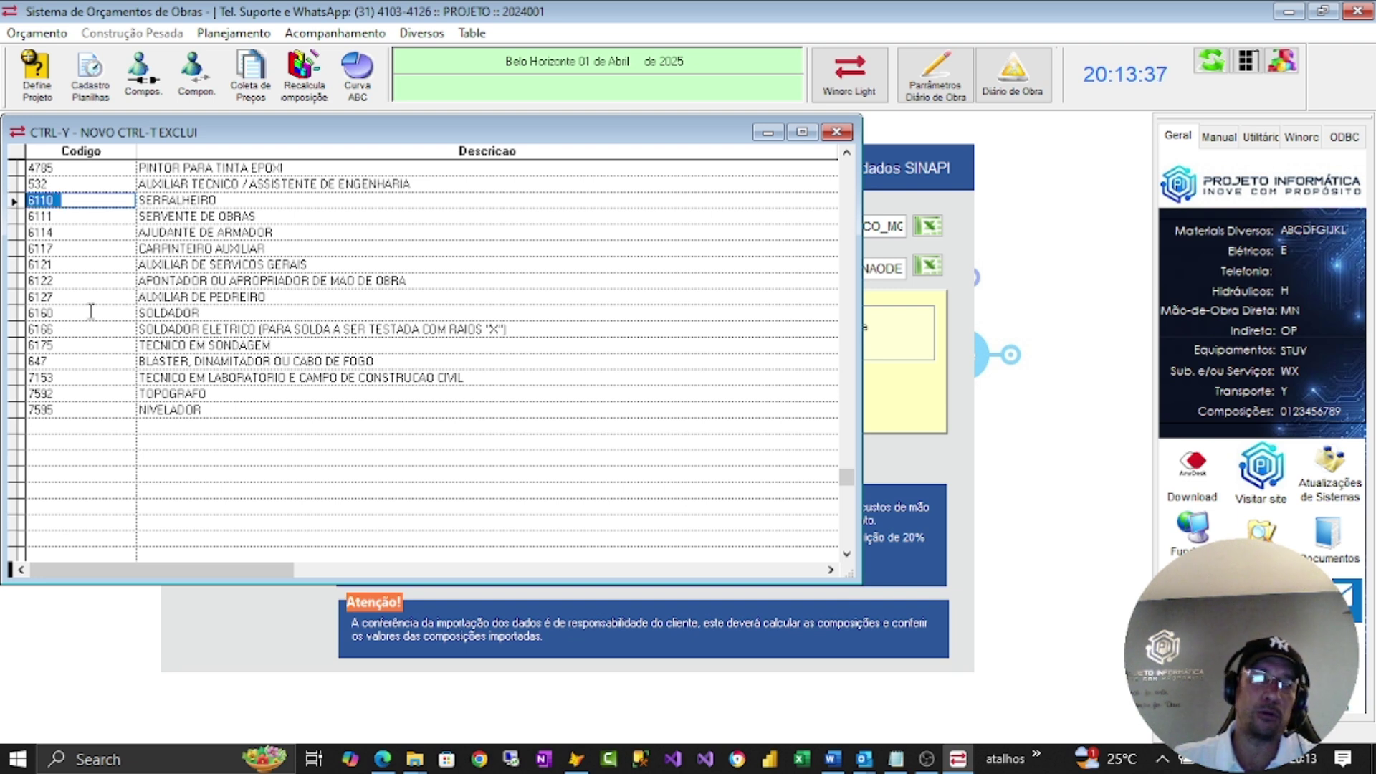
click(274, 281)
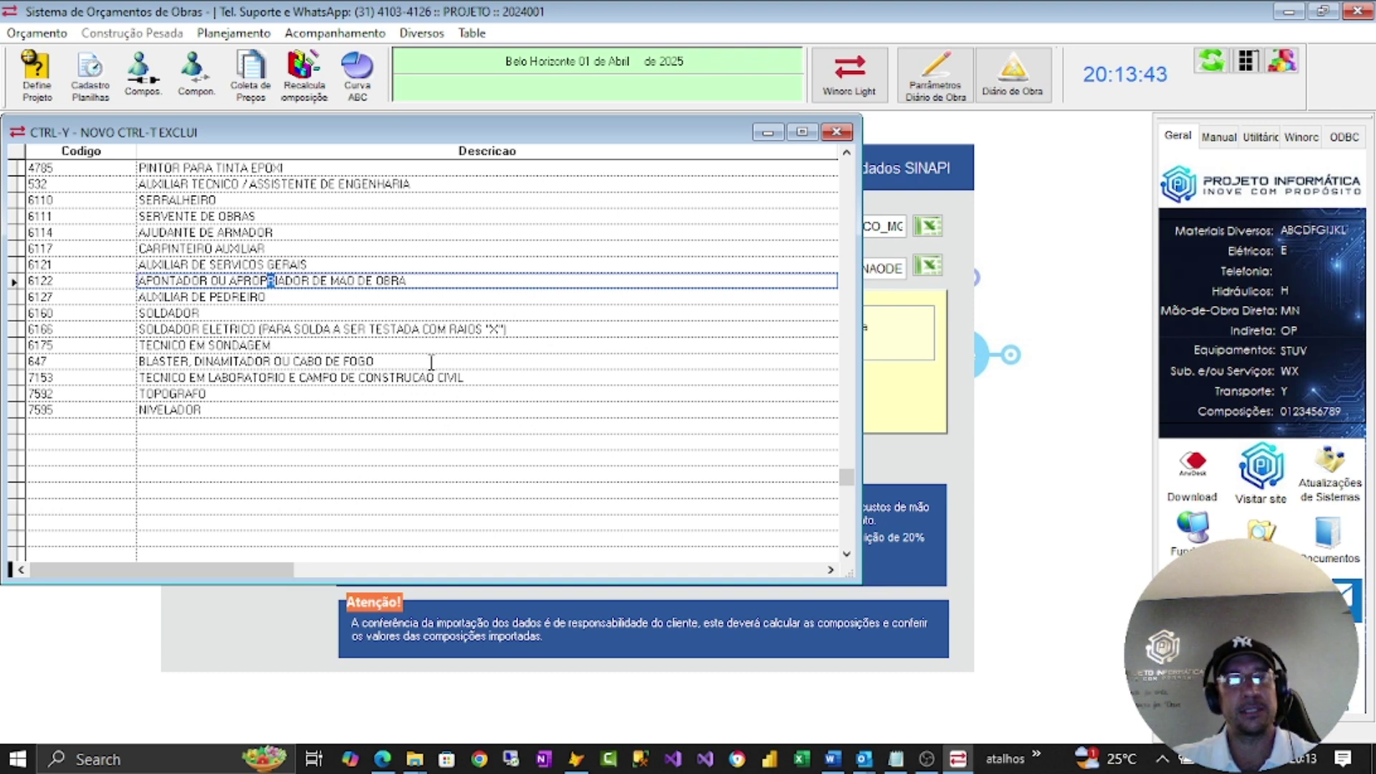
key(Escape)
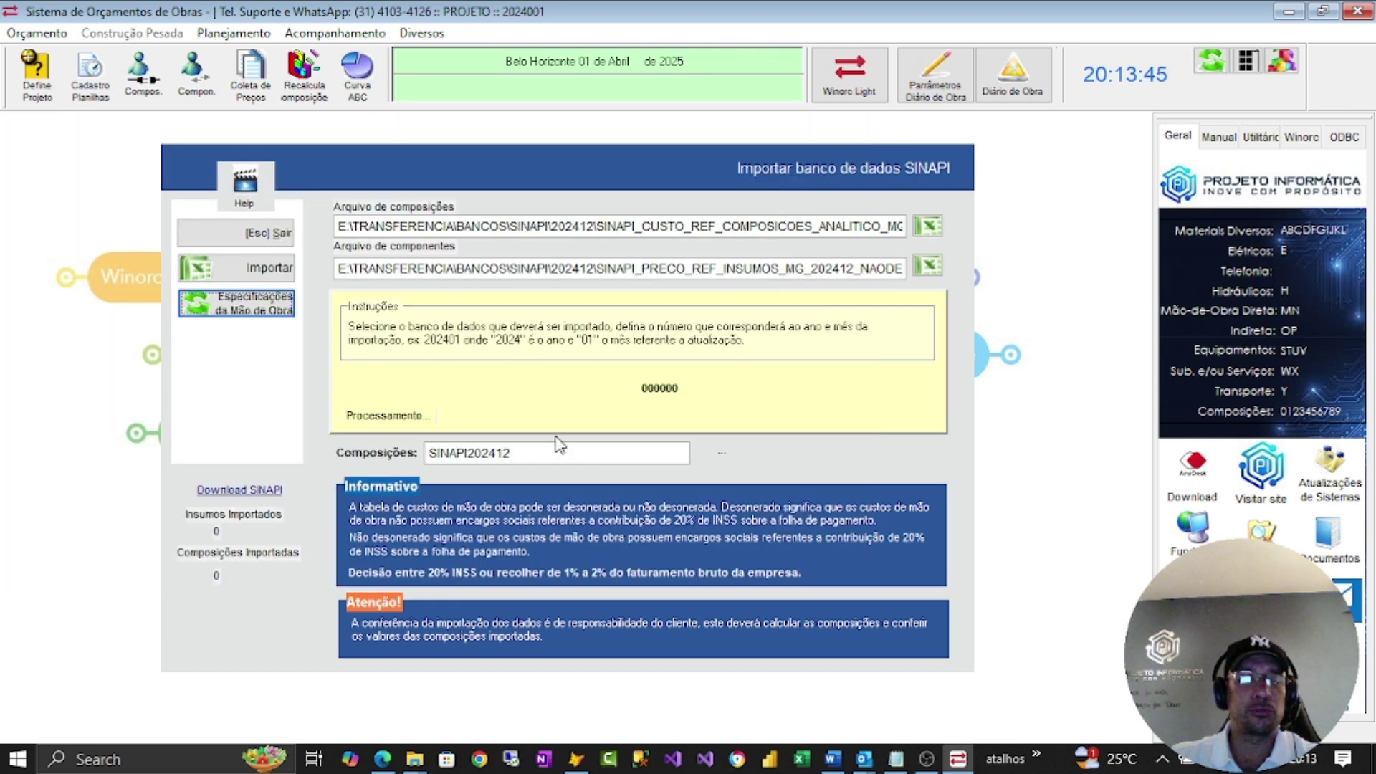
Import the selected SINAPI compositions and components files as SINAPI202412 and close the import window
click(281, 276)
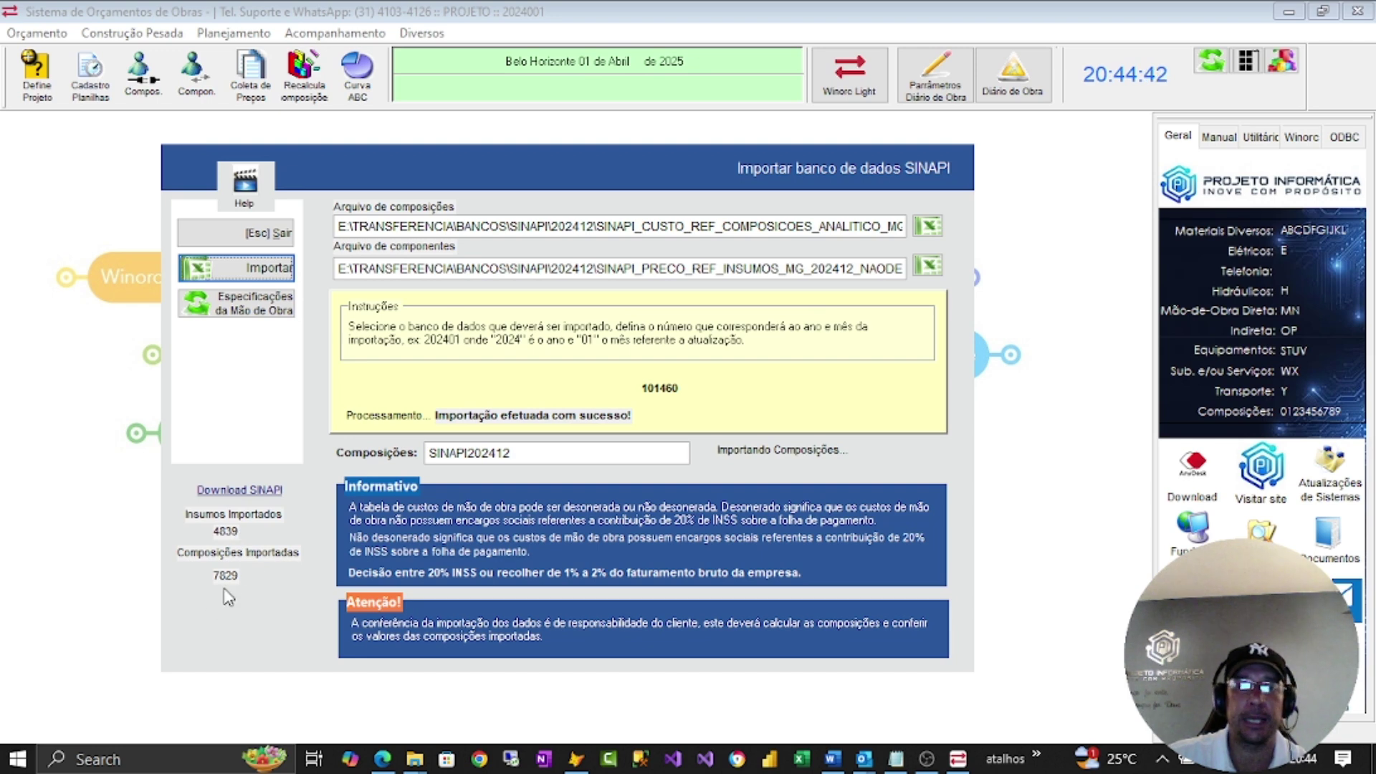
click(262, 238)
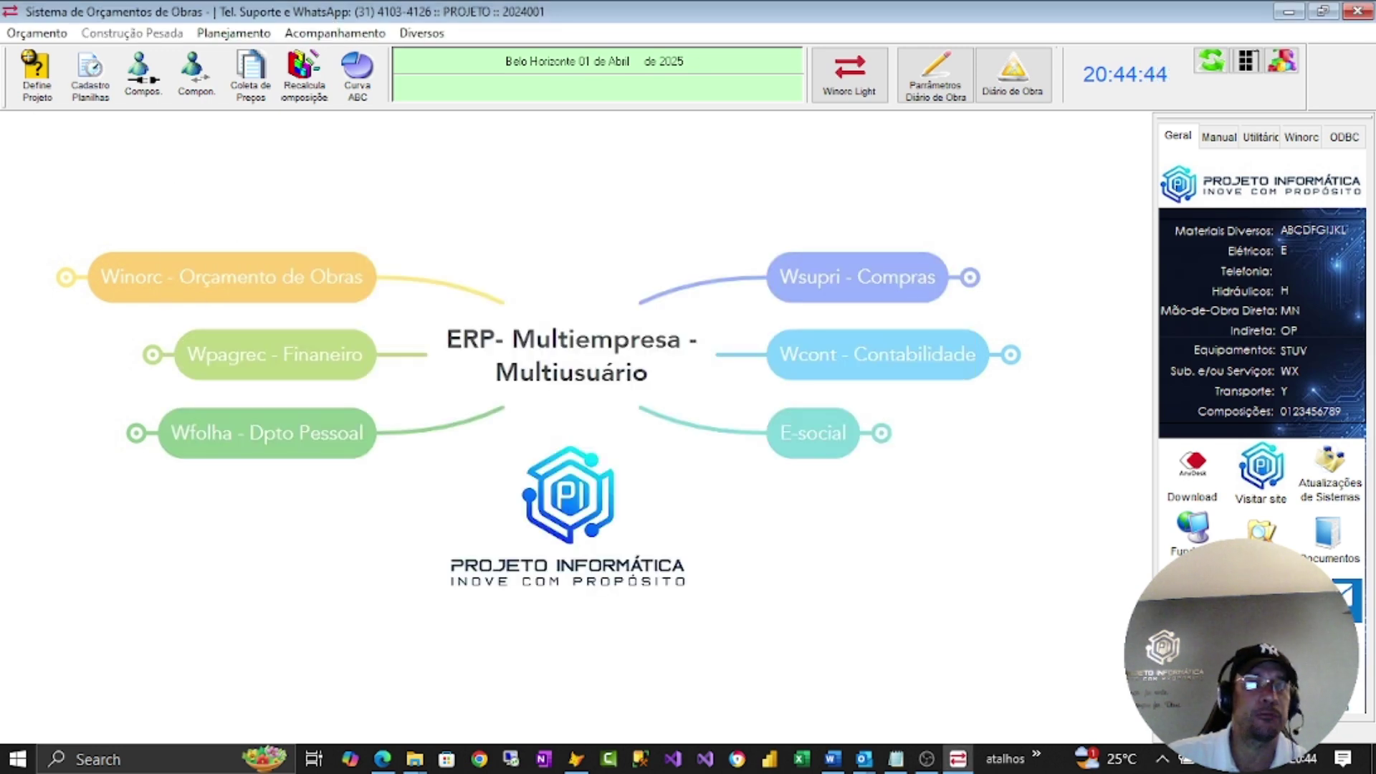
Set the standard name of project 2024001 to SINAPI202412 and define it as the current project
click(37, 75)
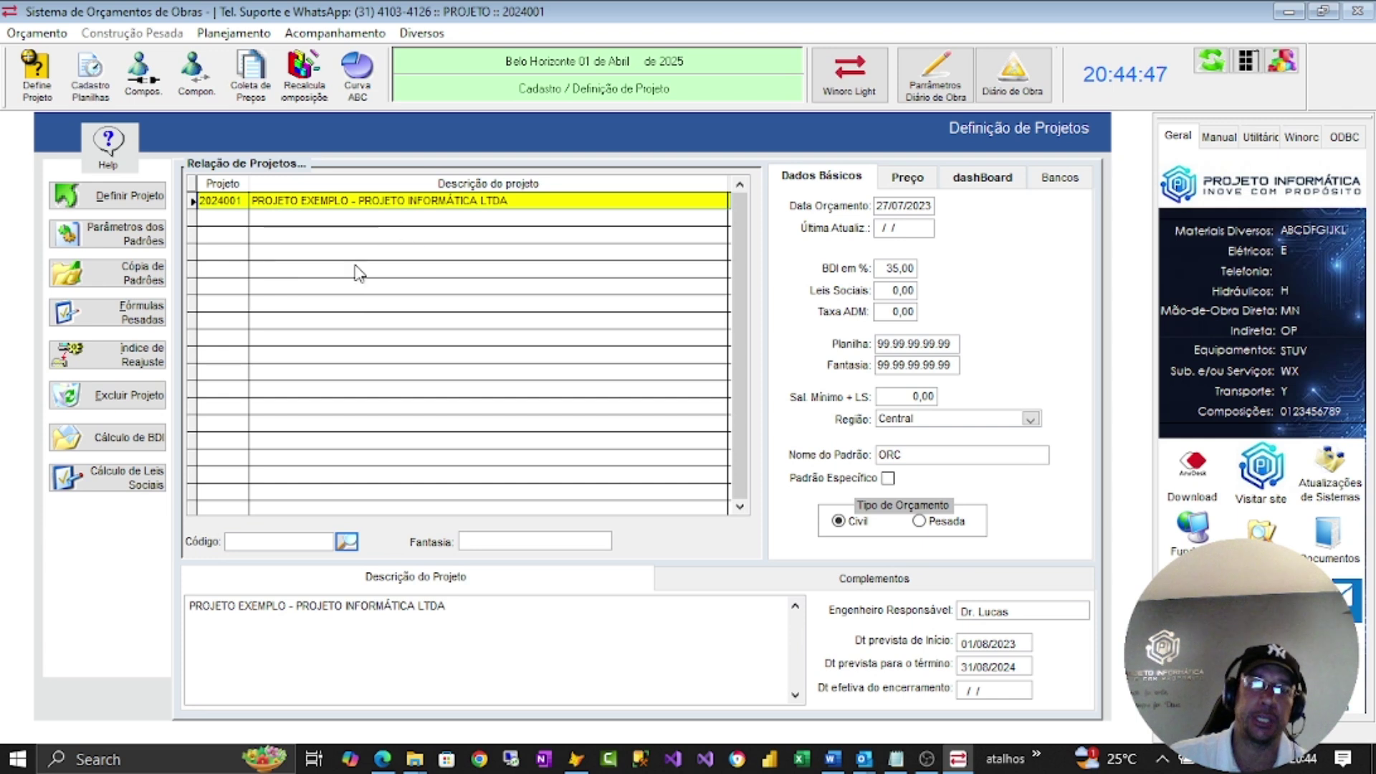
double_click(904, 454)
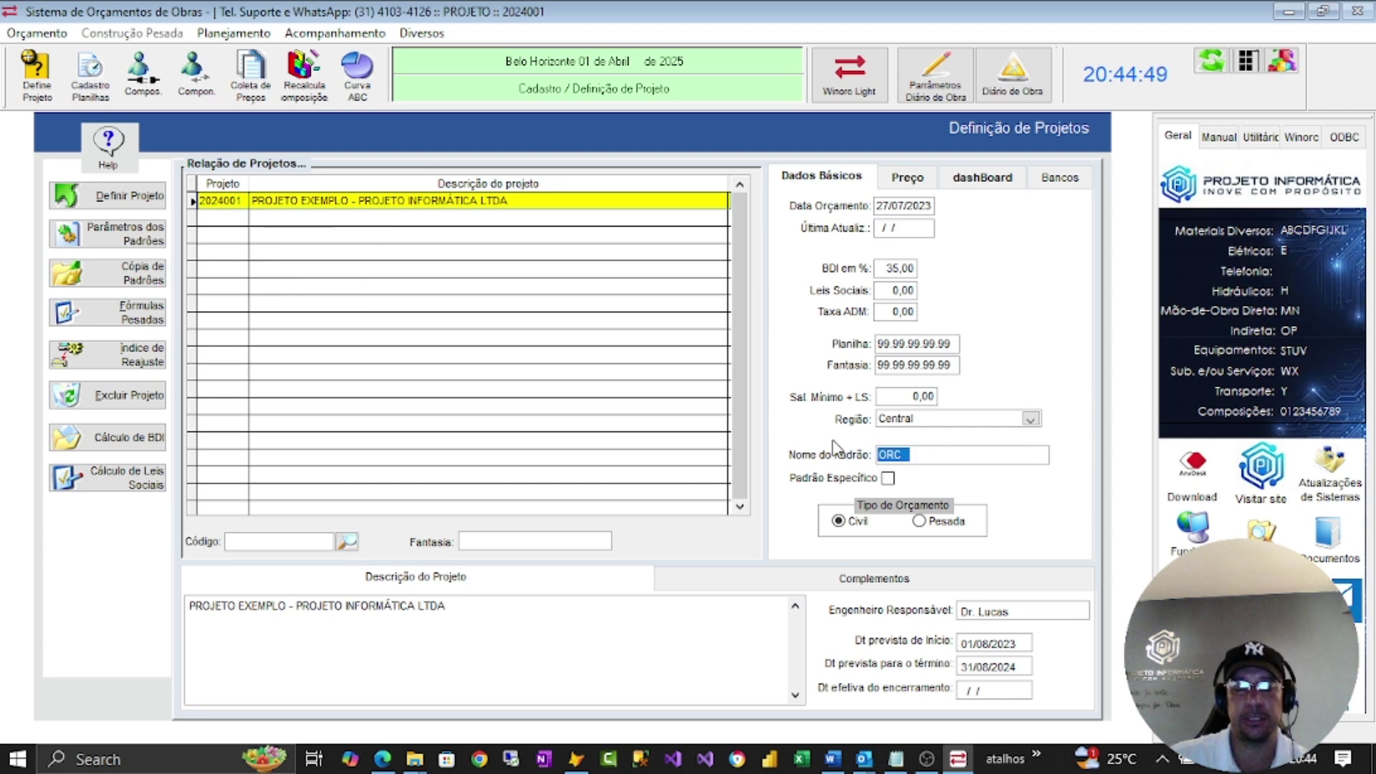
text(SIN)
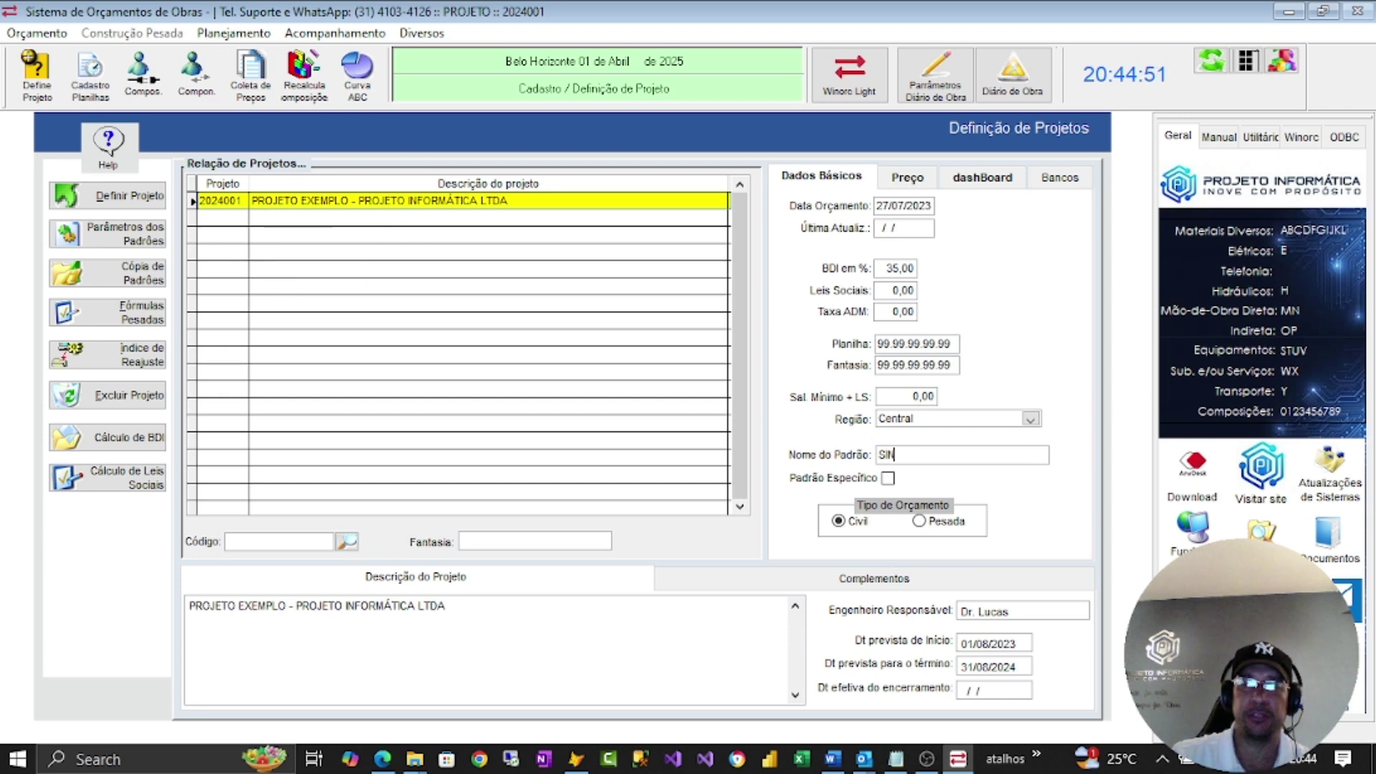
text(A)
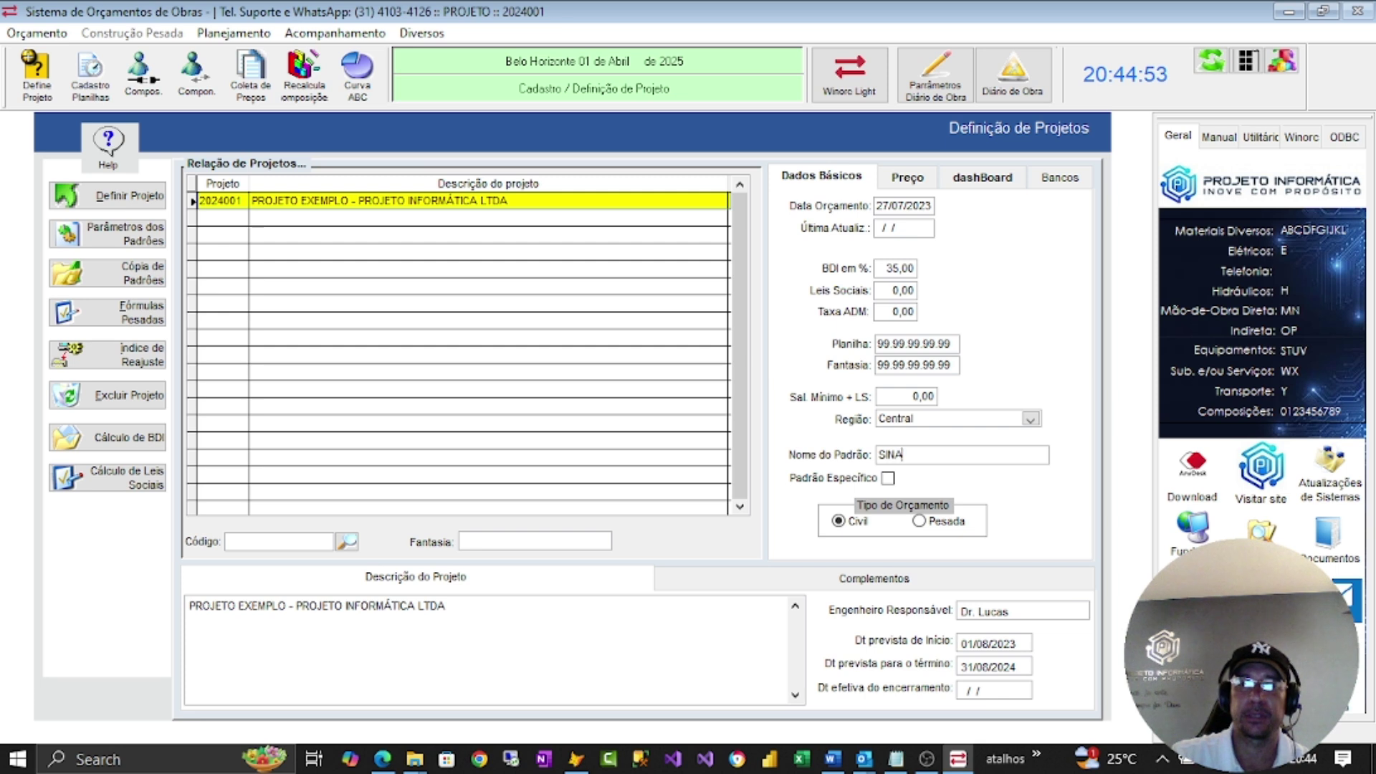
text(PI202412)
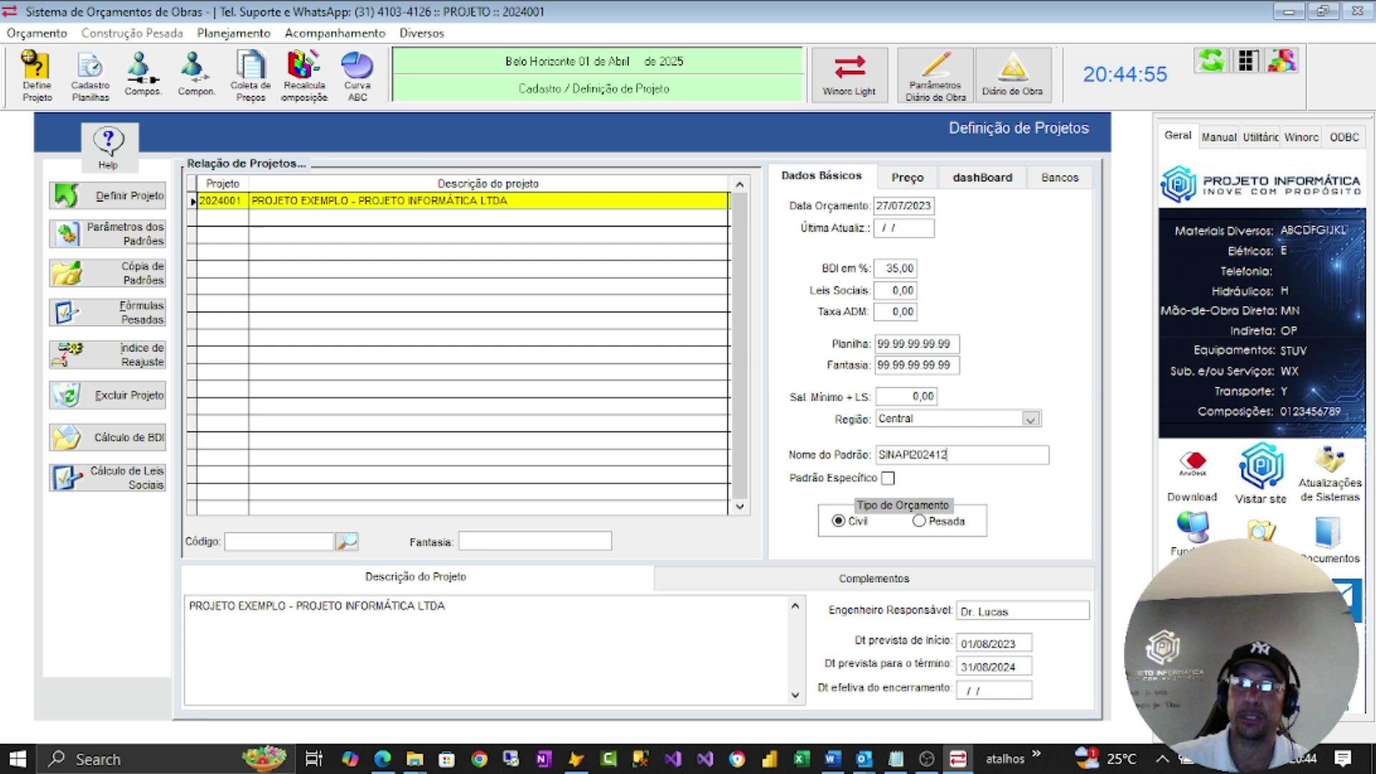
key(Tab)
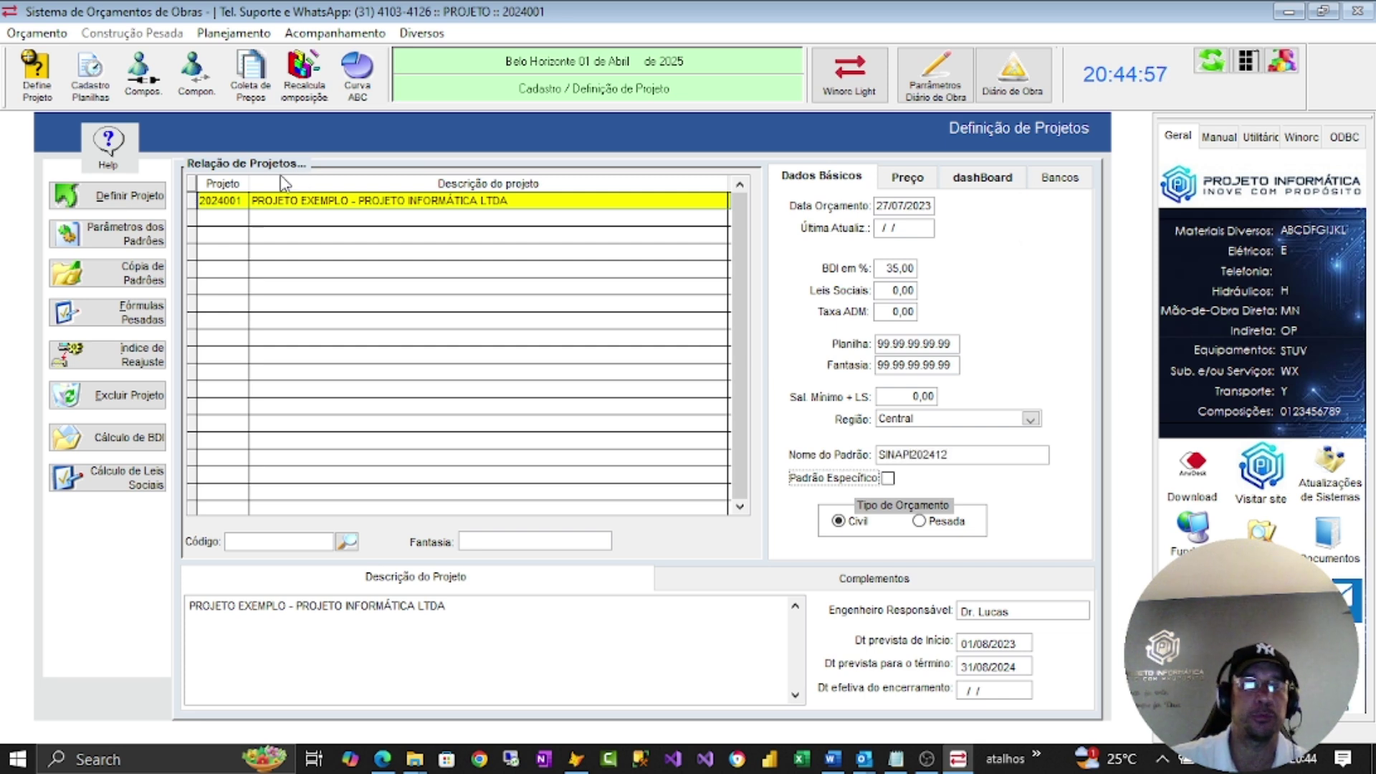
click(107, 195)
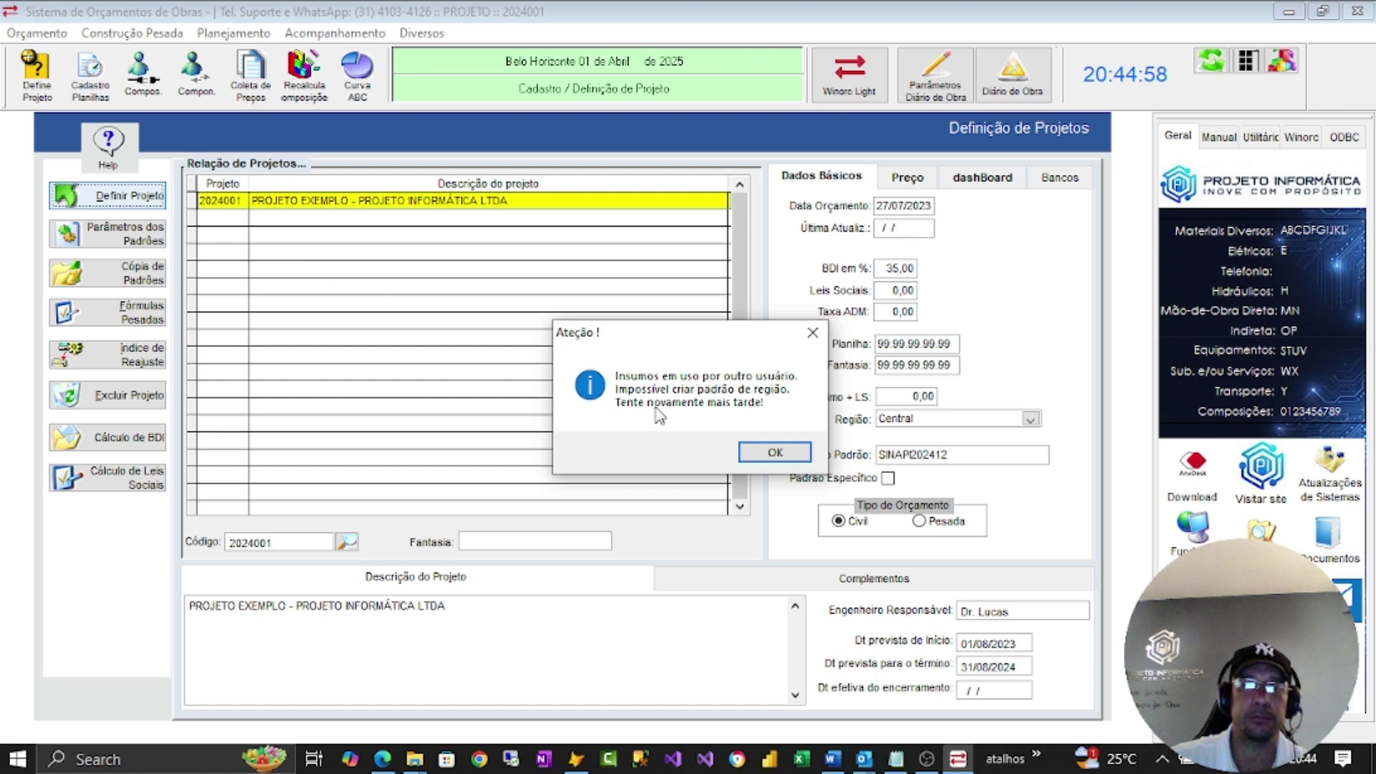
click(772, 450)
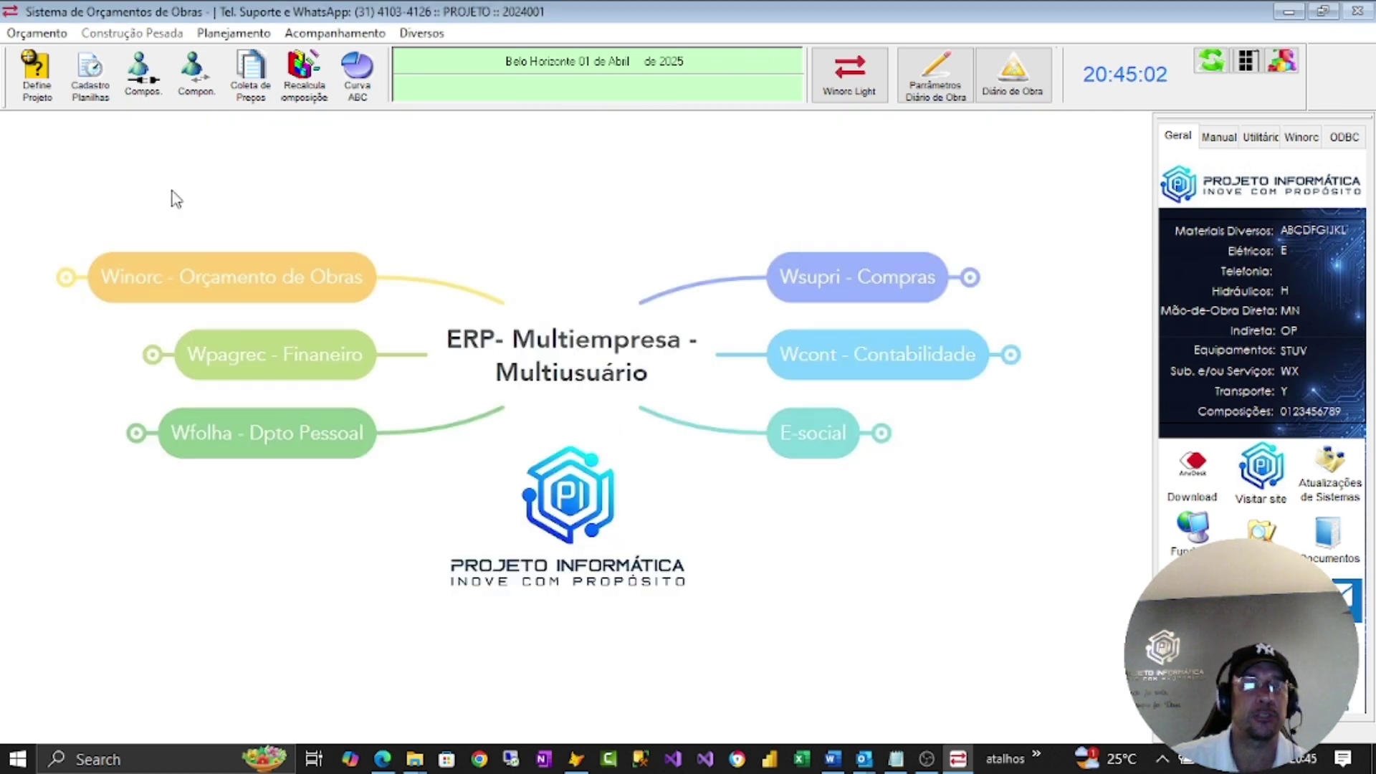
Recalculate all compositions of the current project
click(309, 96)
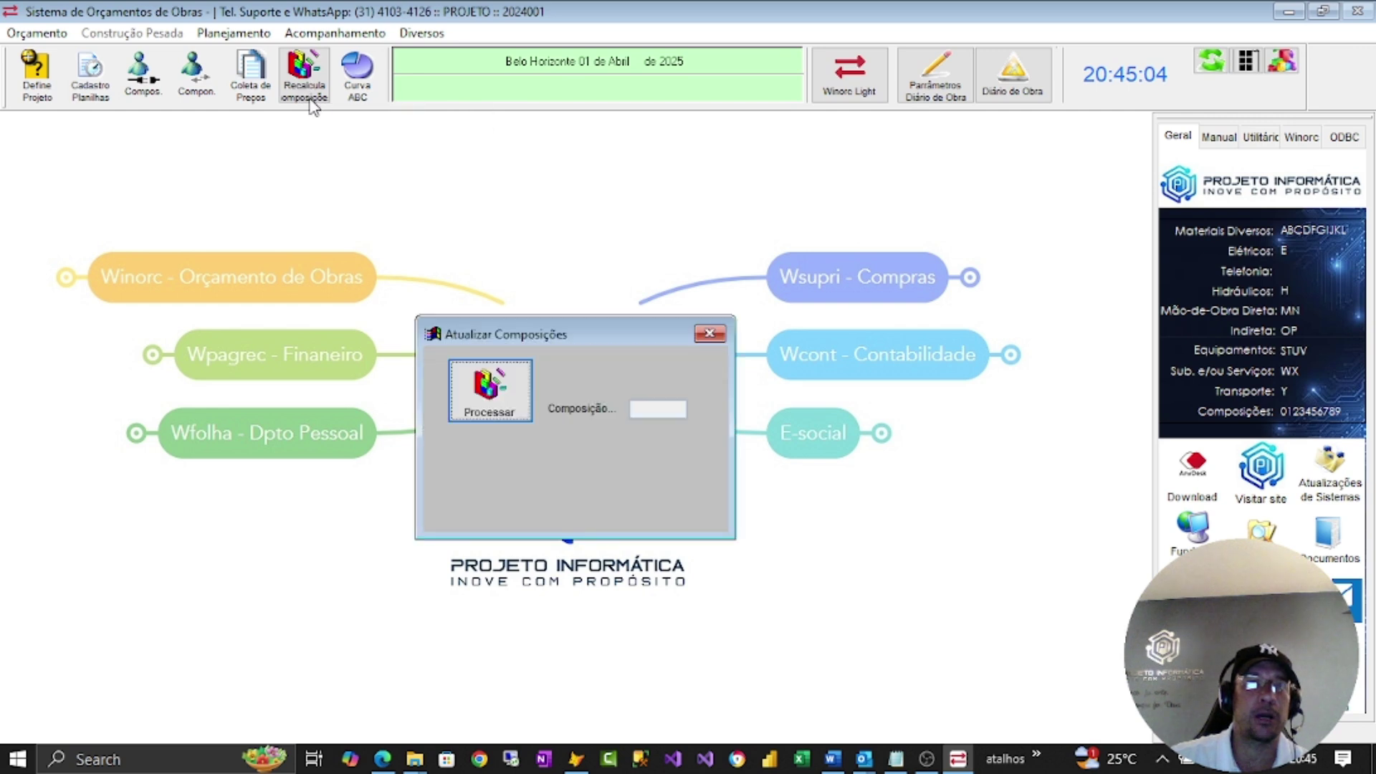
click(492, 414)
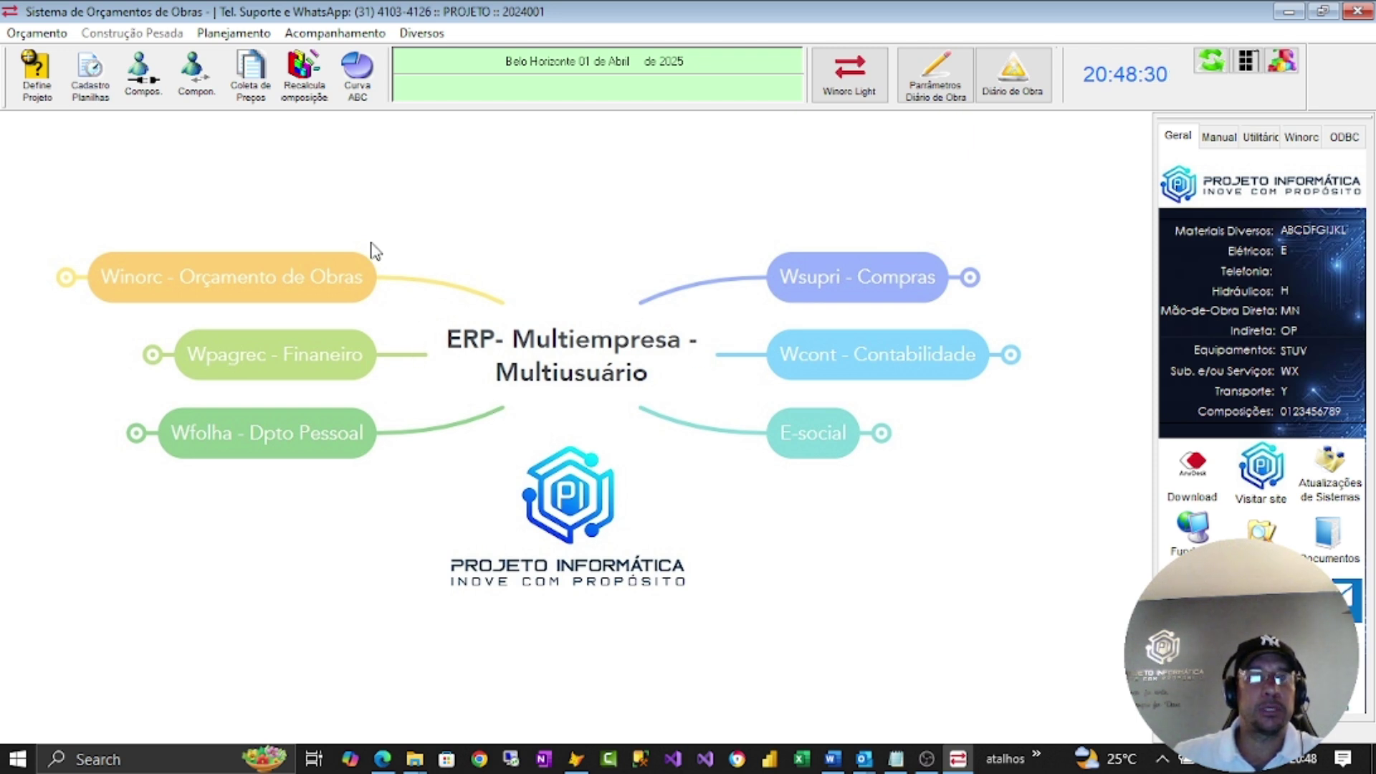
Open the compositions register, look through the items and costs of the SINAPI compositions from 100067 to 100208, and close it
click(36, 33)
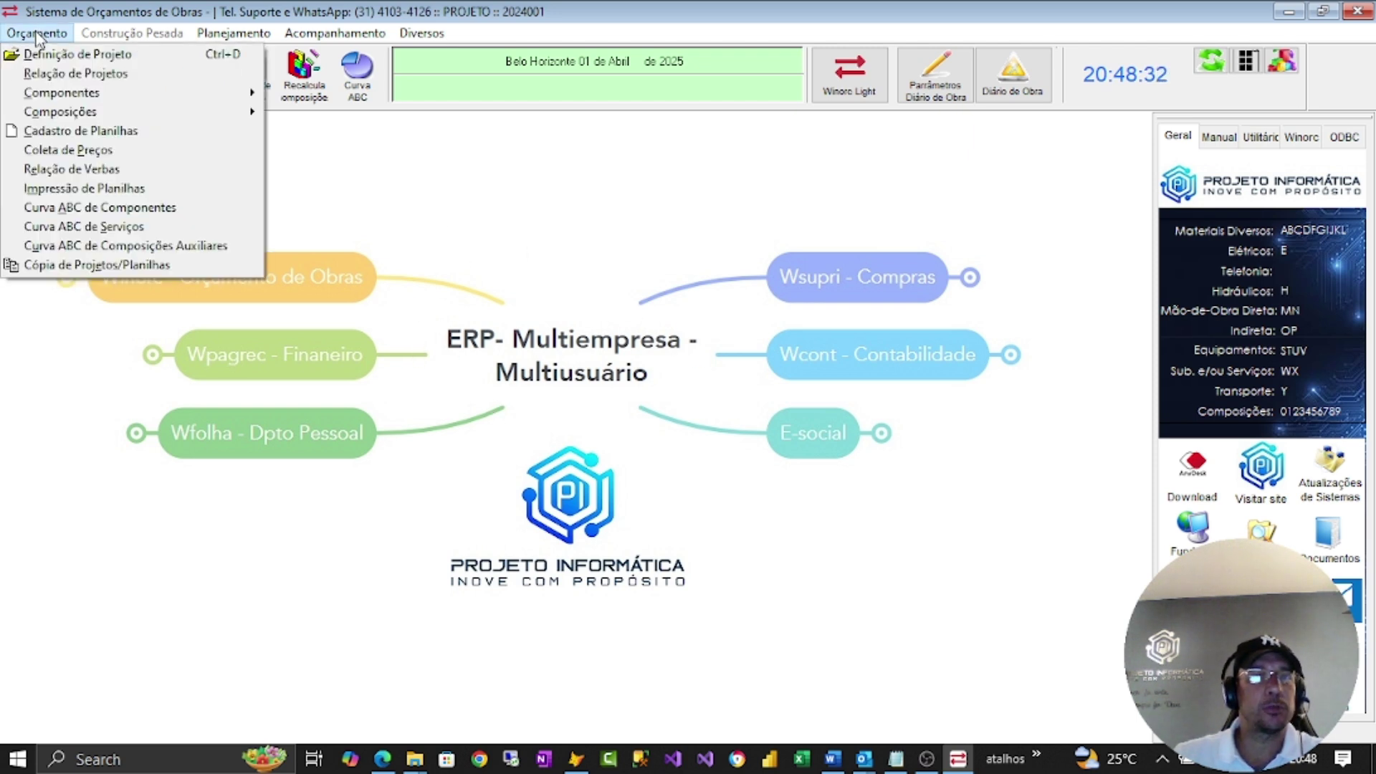
mouse_move(166, 116)
click(349, 114)
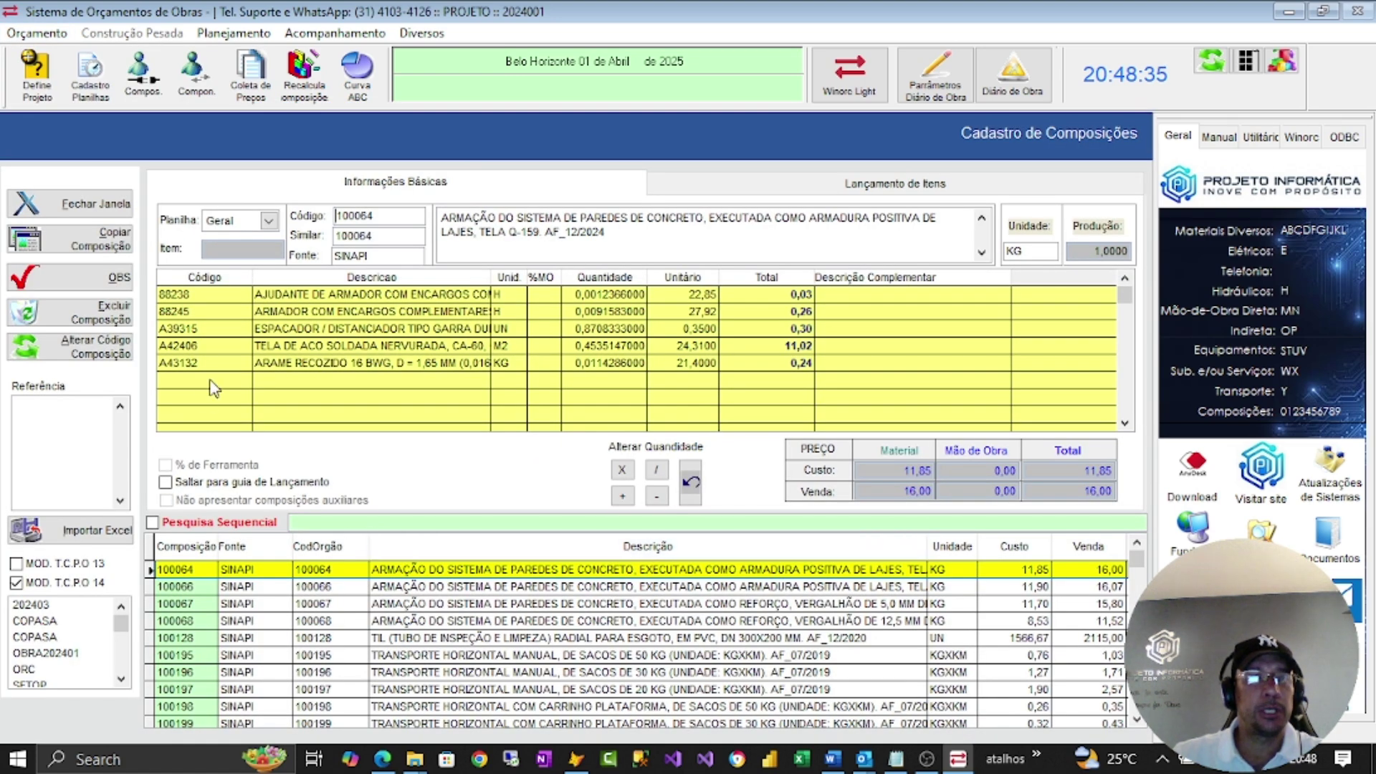
click(185, 603)
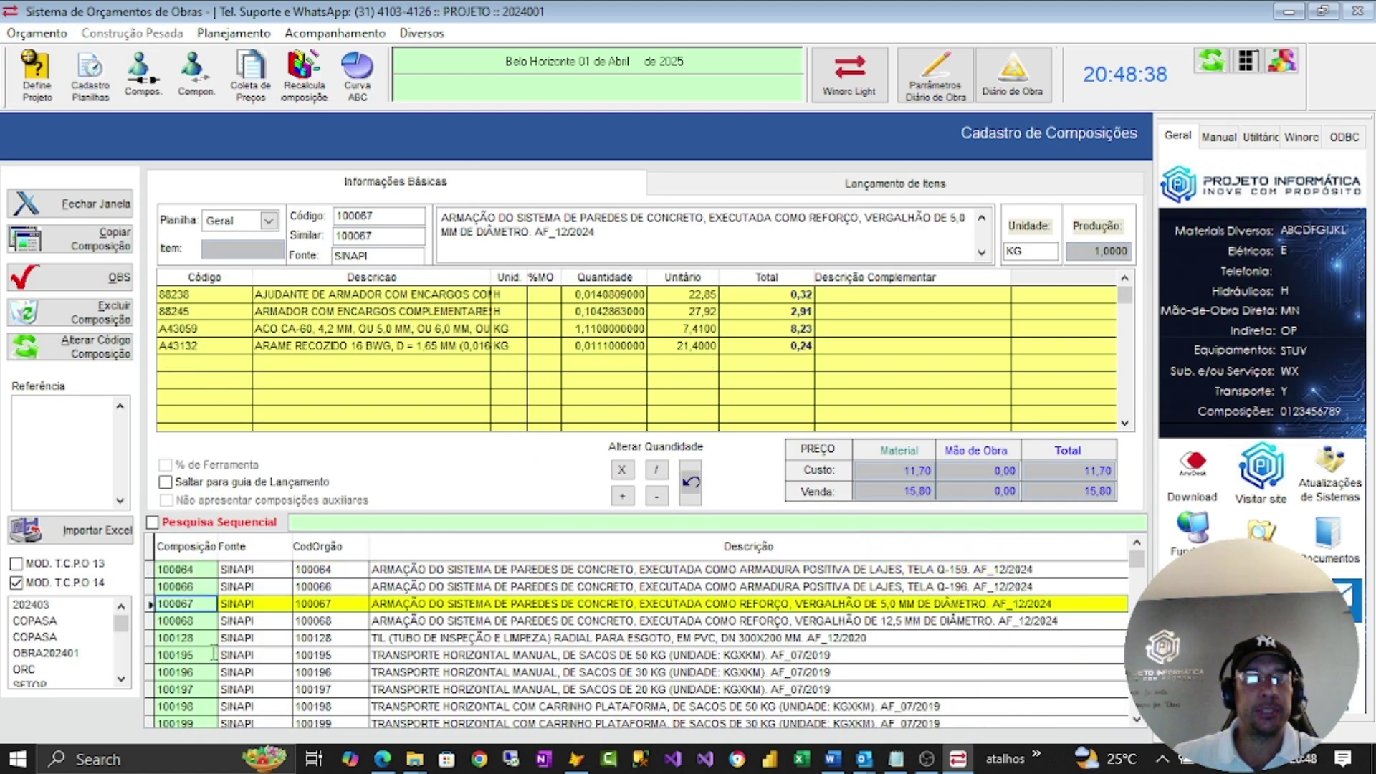
key(Down)
key(Down)
key(Down)
key(Down)
key(Down)
key(Down)
key(Down)
key(Down)
key(Down)
key(Down)
key(Down)
key(Down)
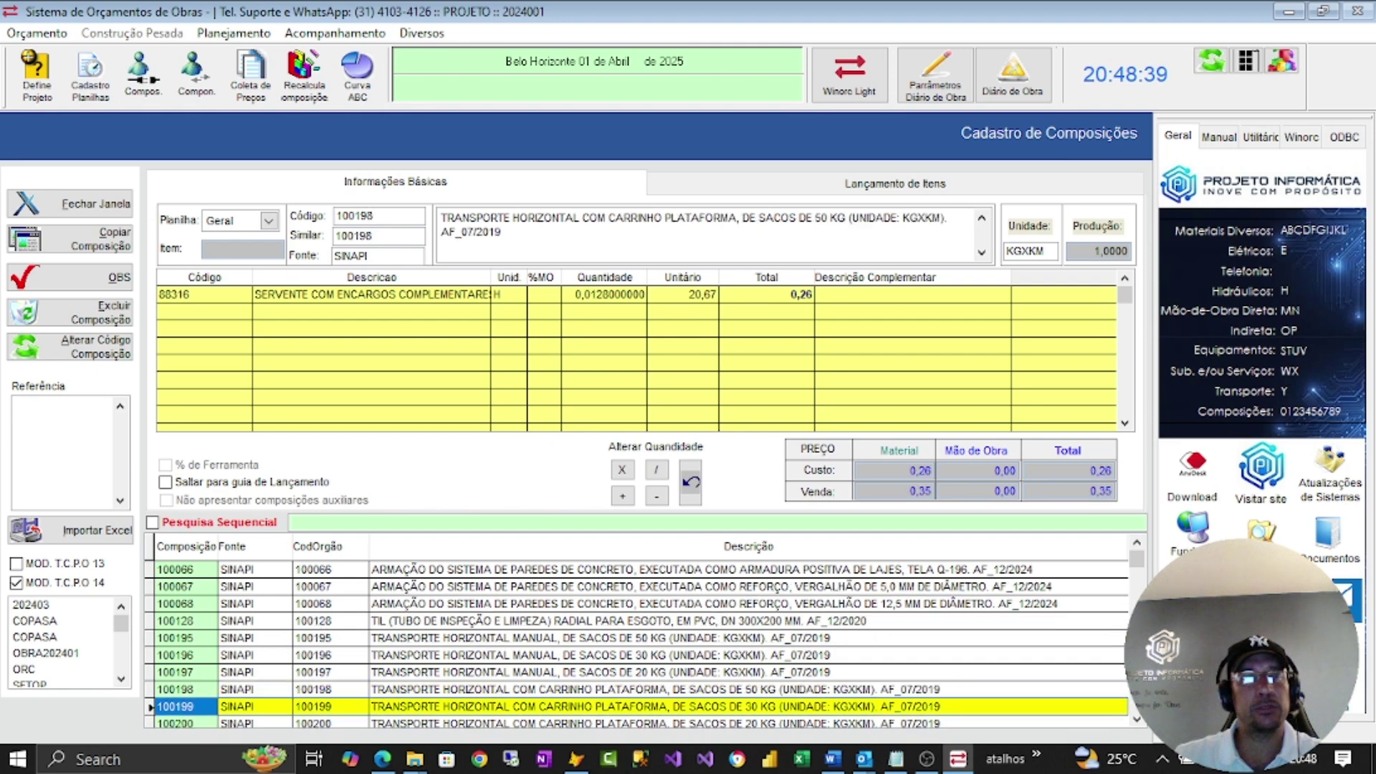
key(Down)
key(Down)
key(Down)
key(Down)
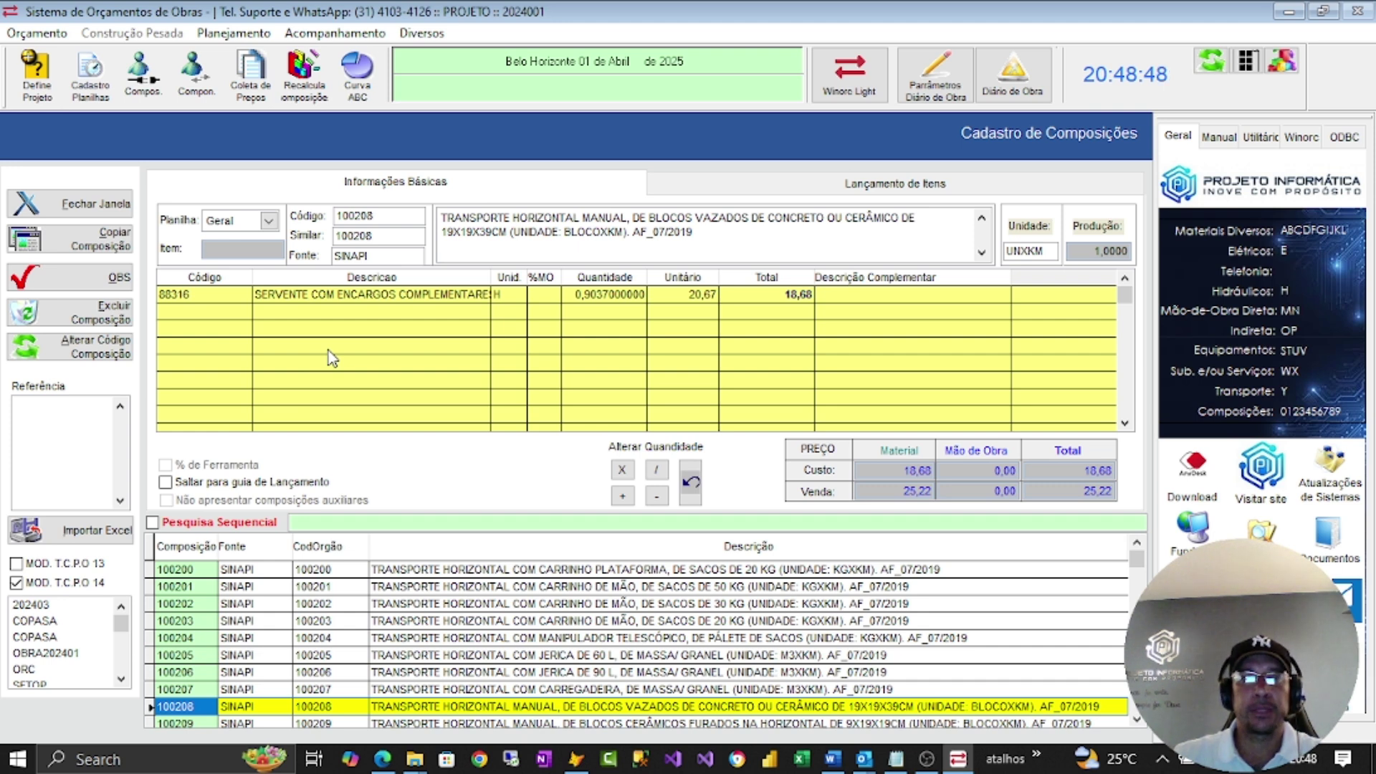
click(88, 209)
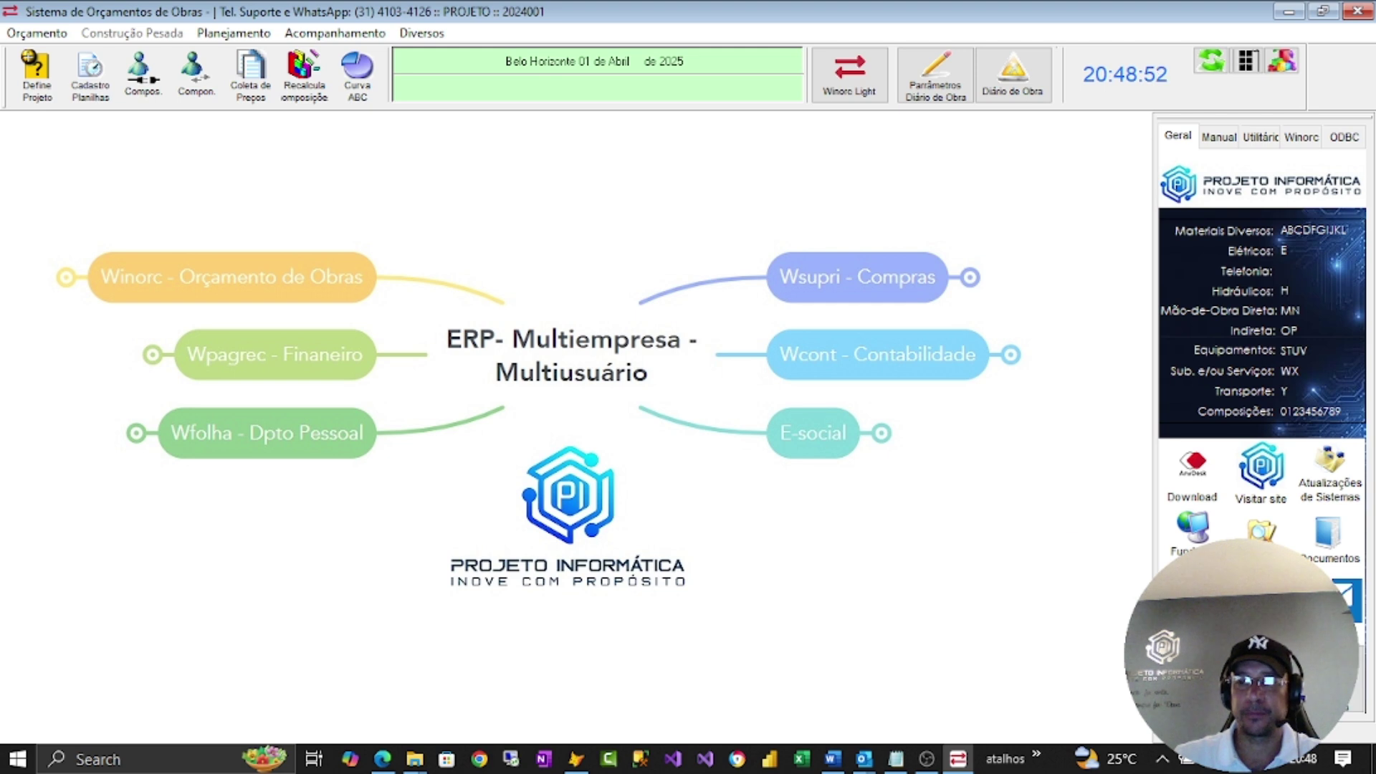